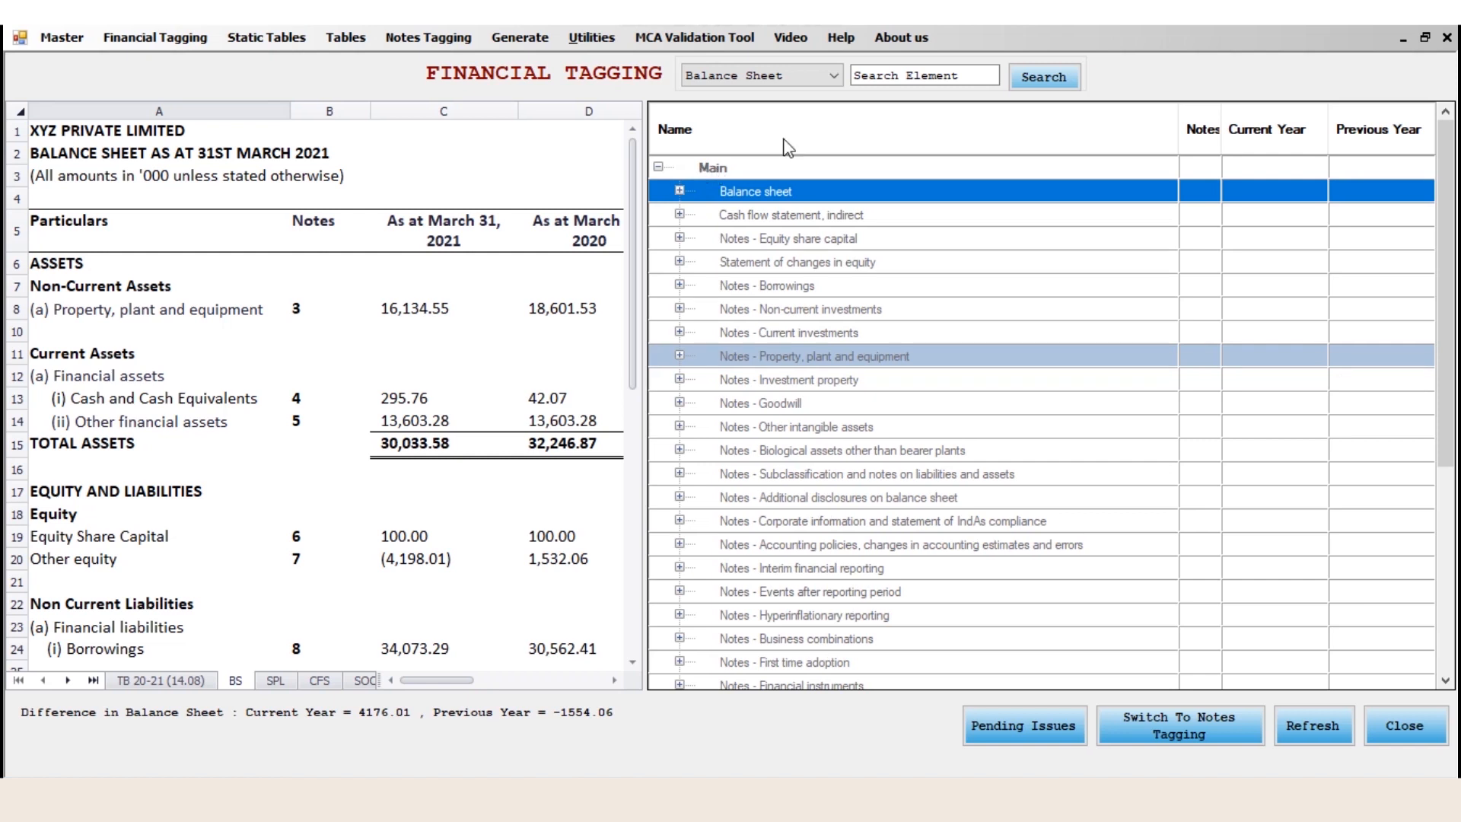
Step: Open the reset settings and save label column 1, column difference 1 and rounding level Thousands
left_click(608, 43)
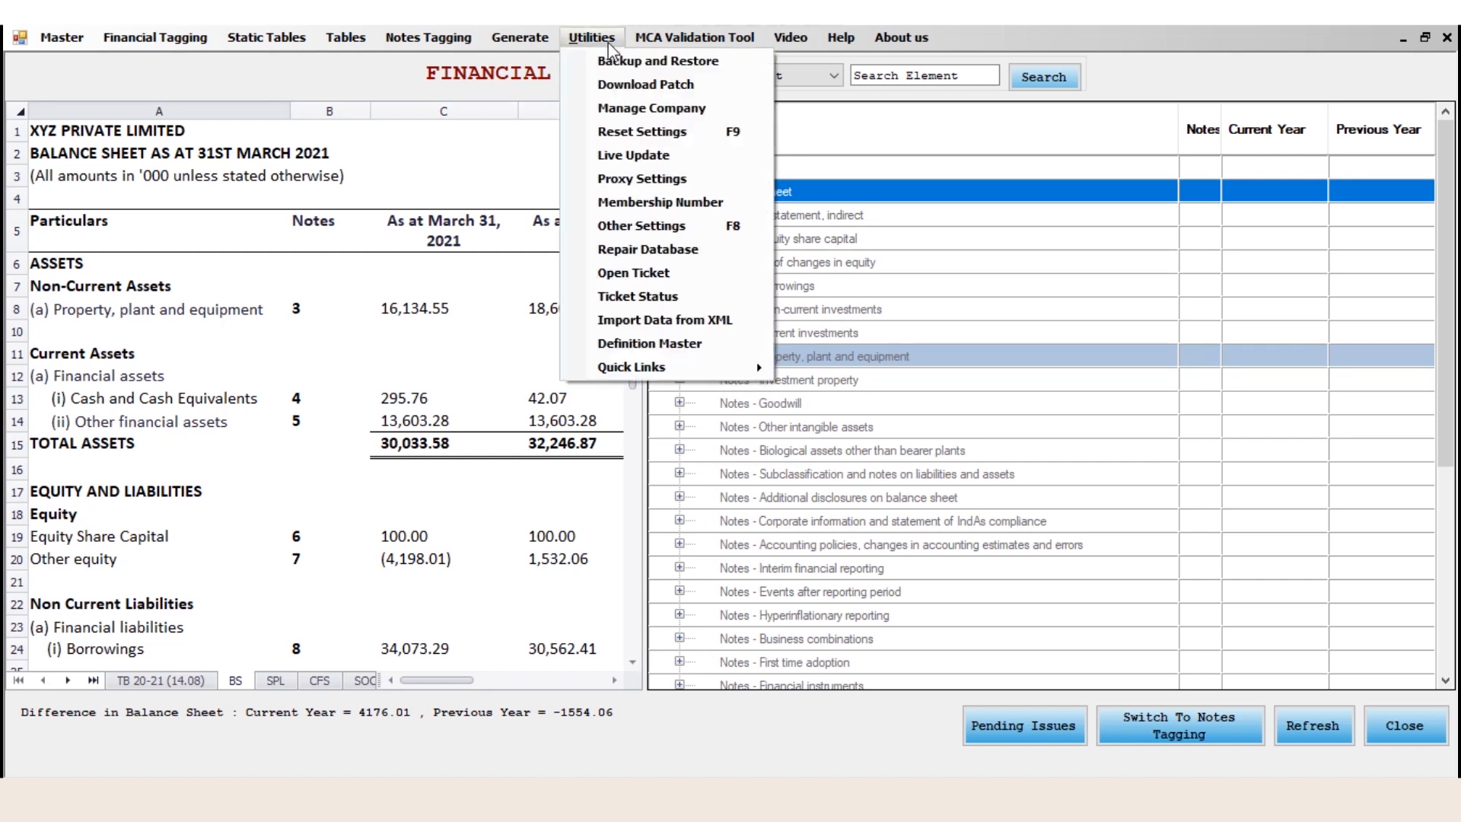
left_click(645, 130)
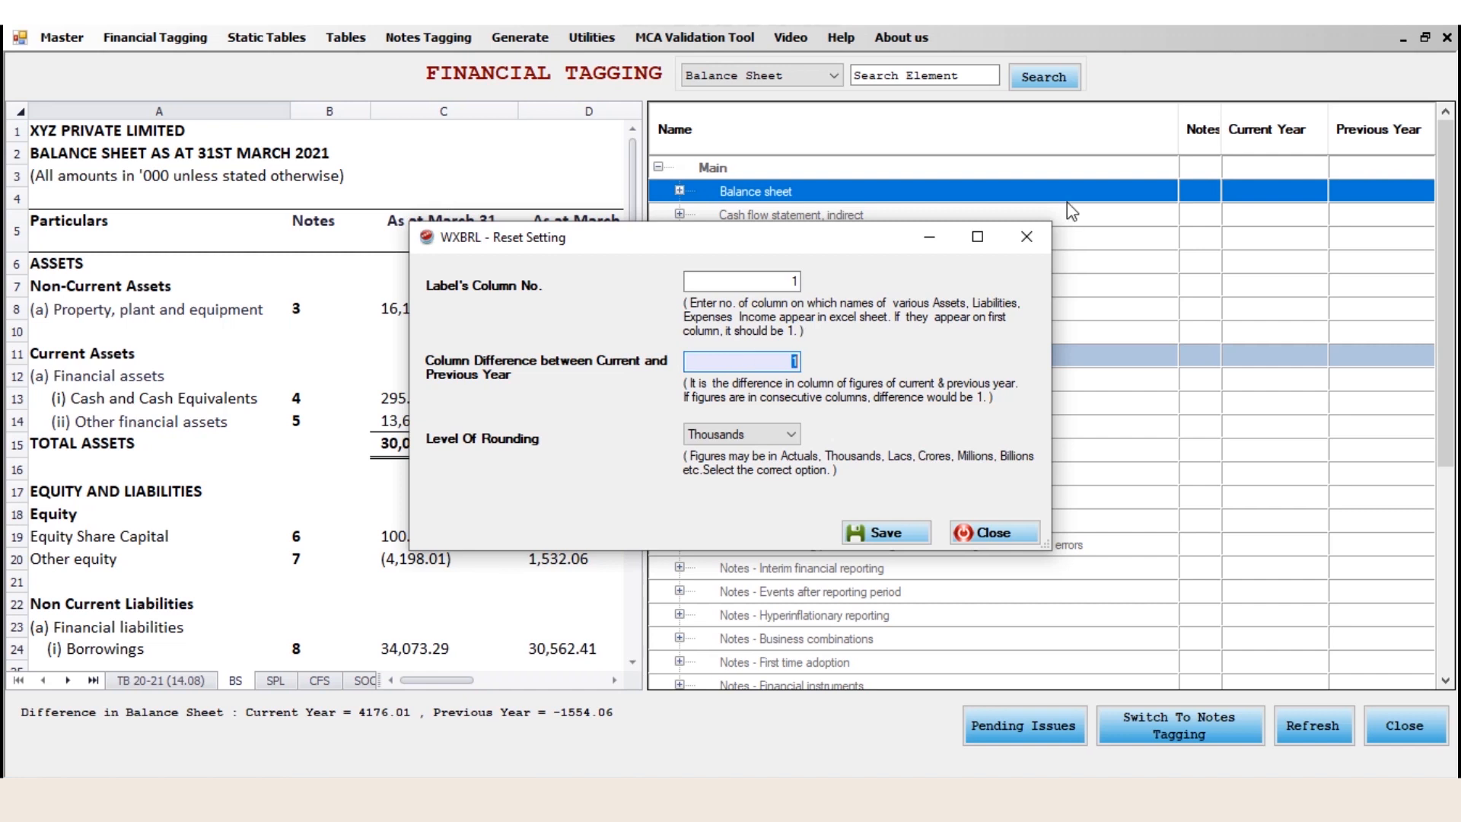
left_click(744, 442)
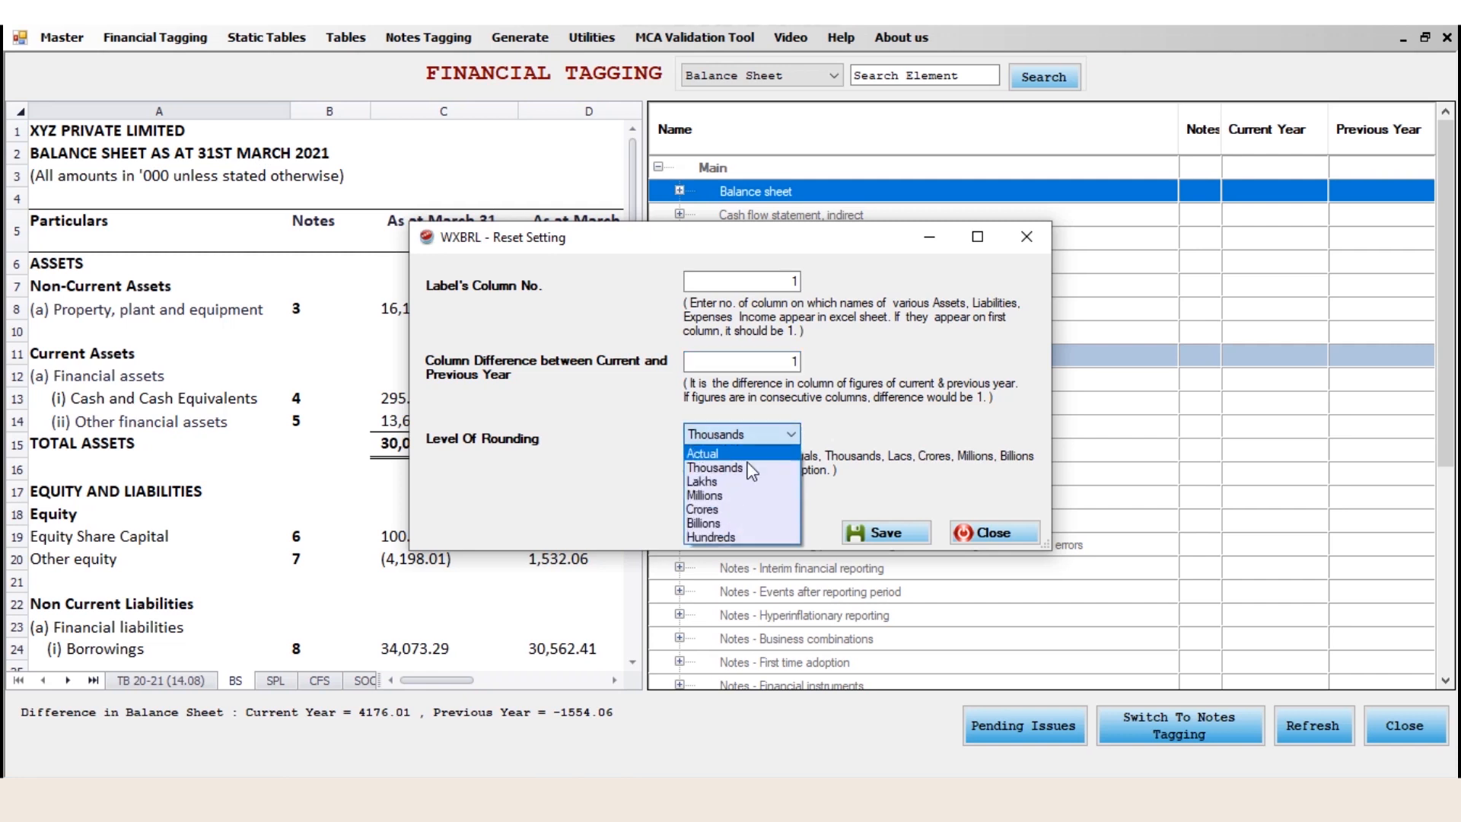
left_click(869, 532)
left_click(893, 531)
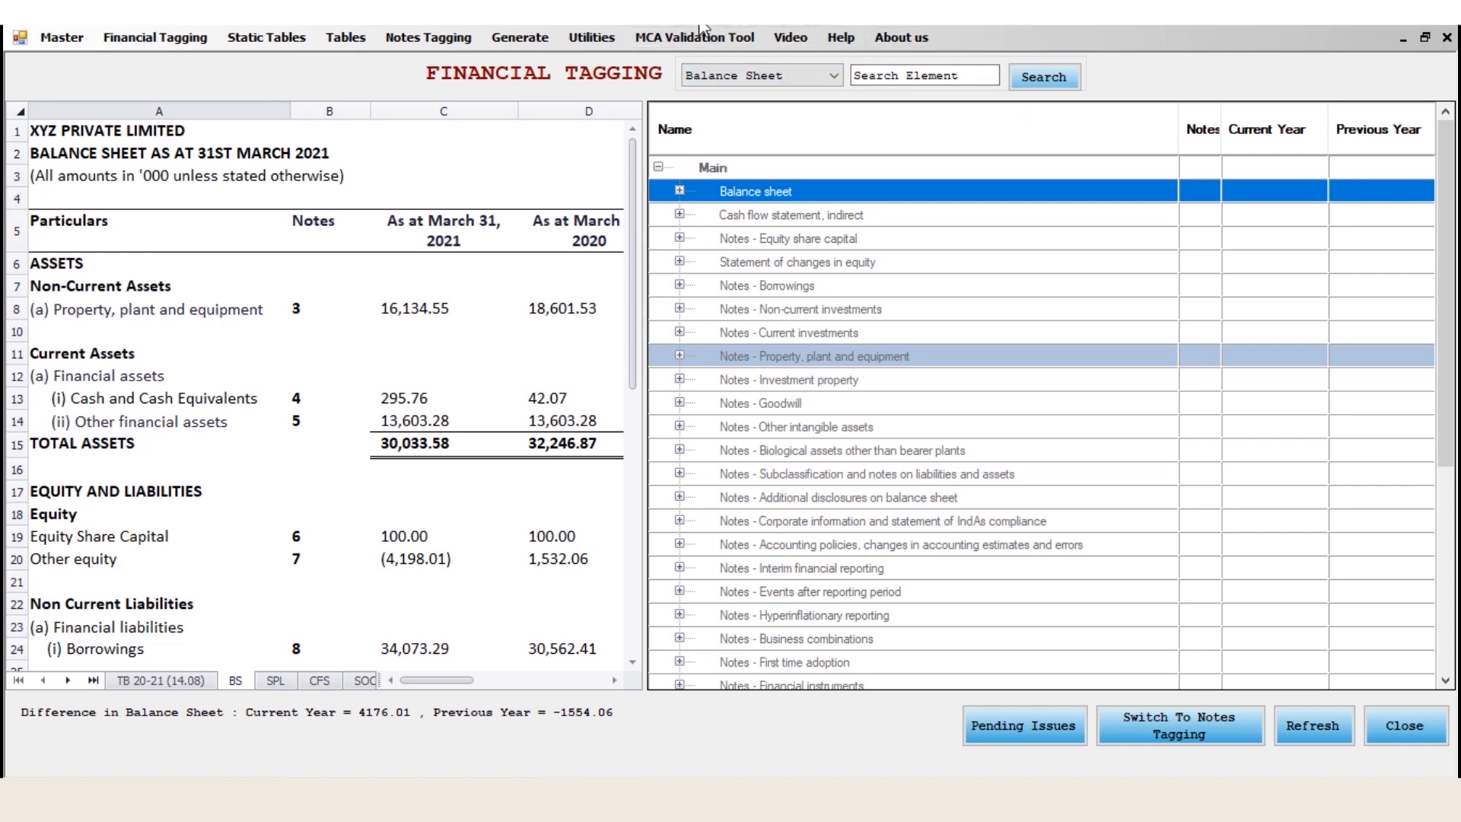
Step: Open the element search for the Balance Sheet statement and close it again
left_click(738, 76)
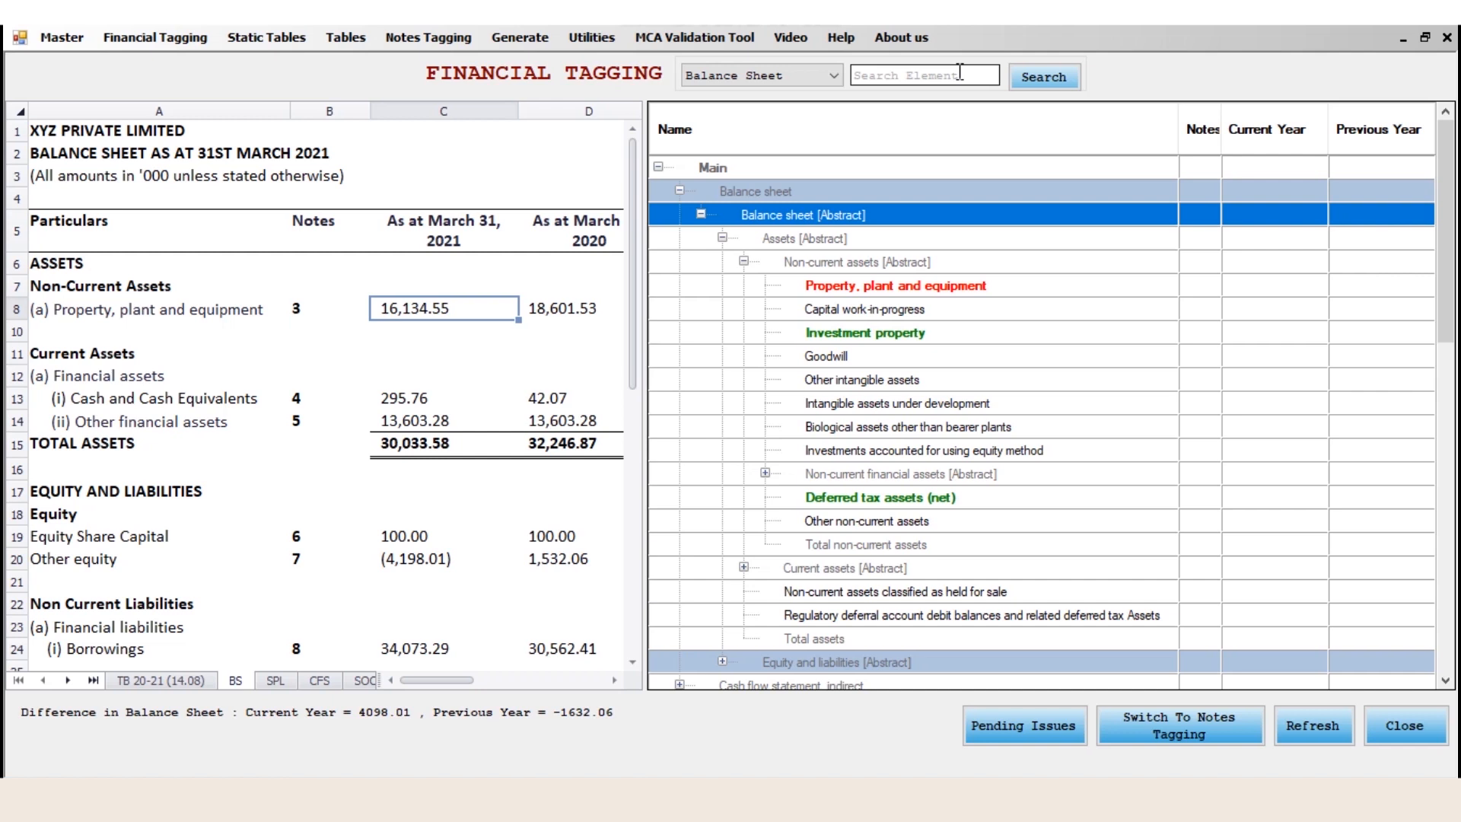
left_click(960, 73)
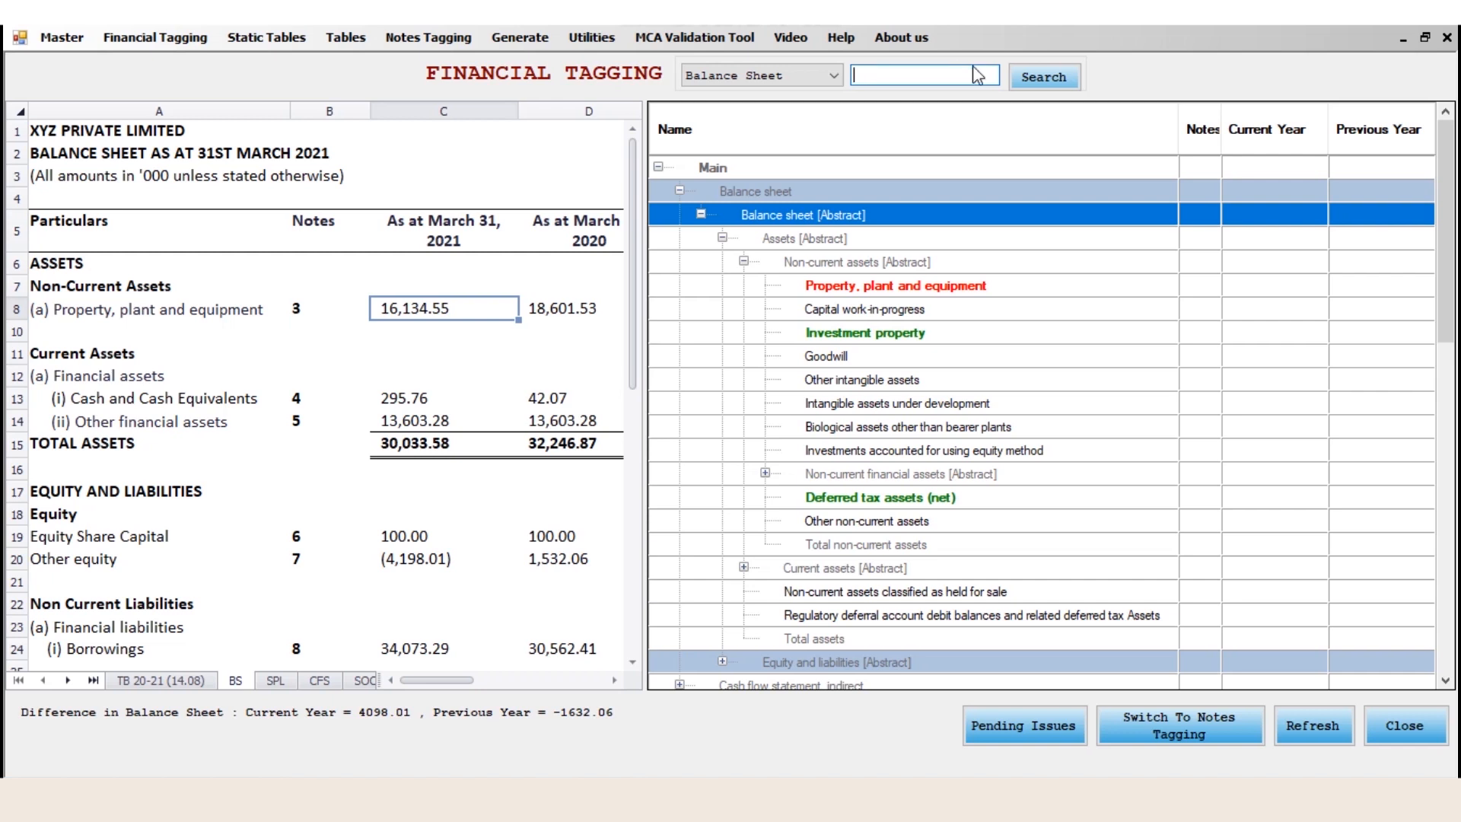
key("Return")
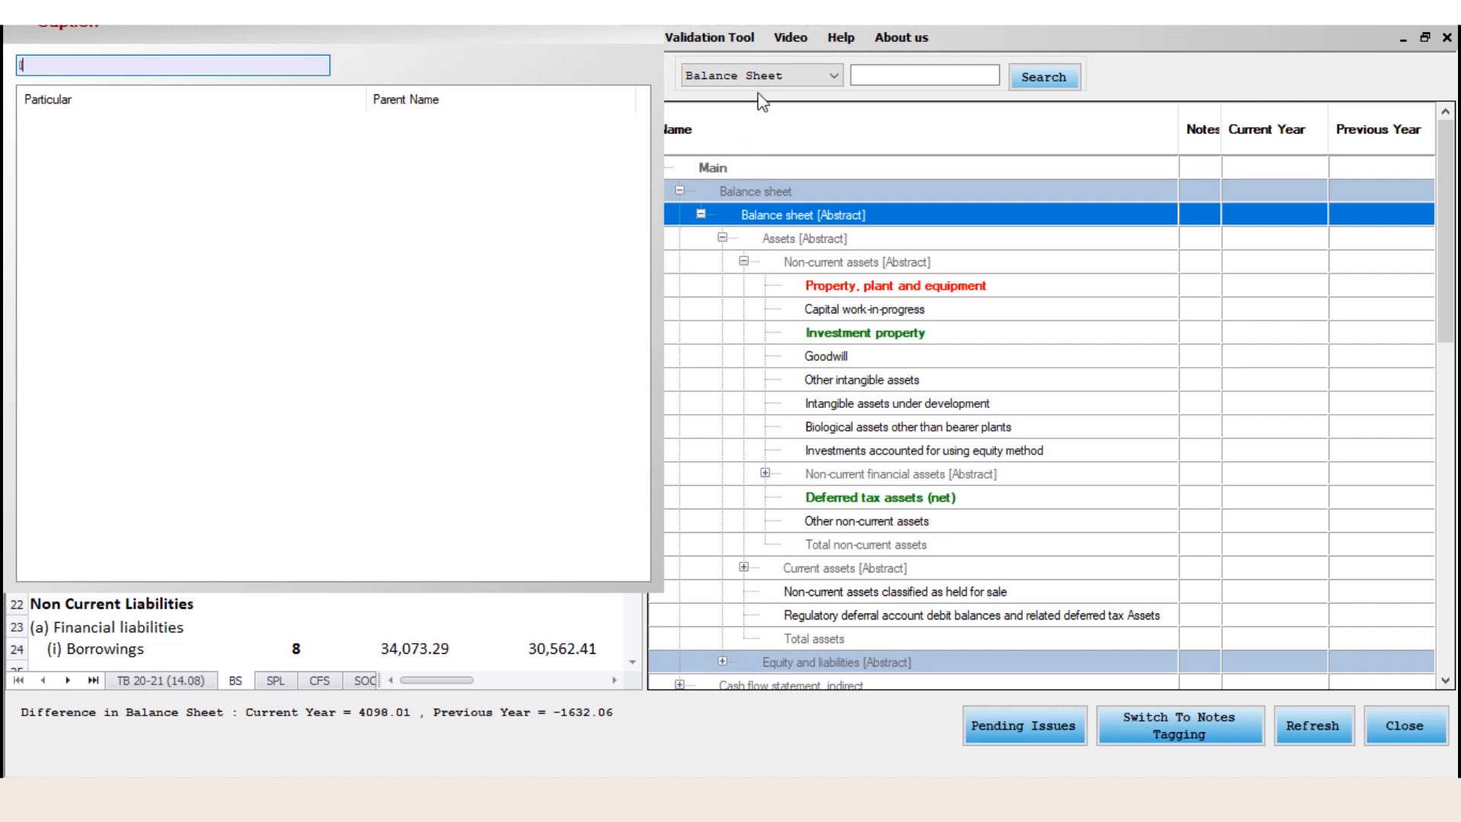
key("Escape")
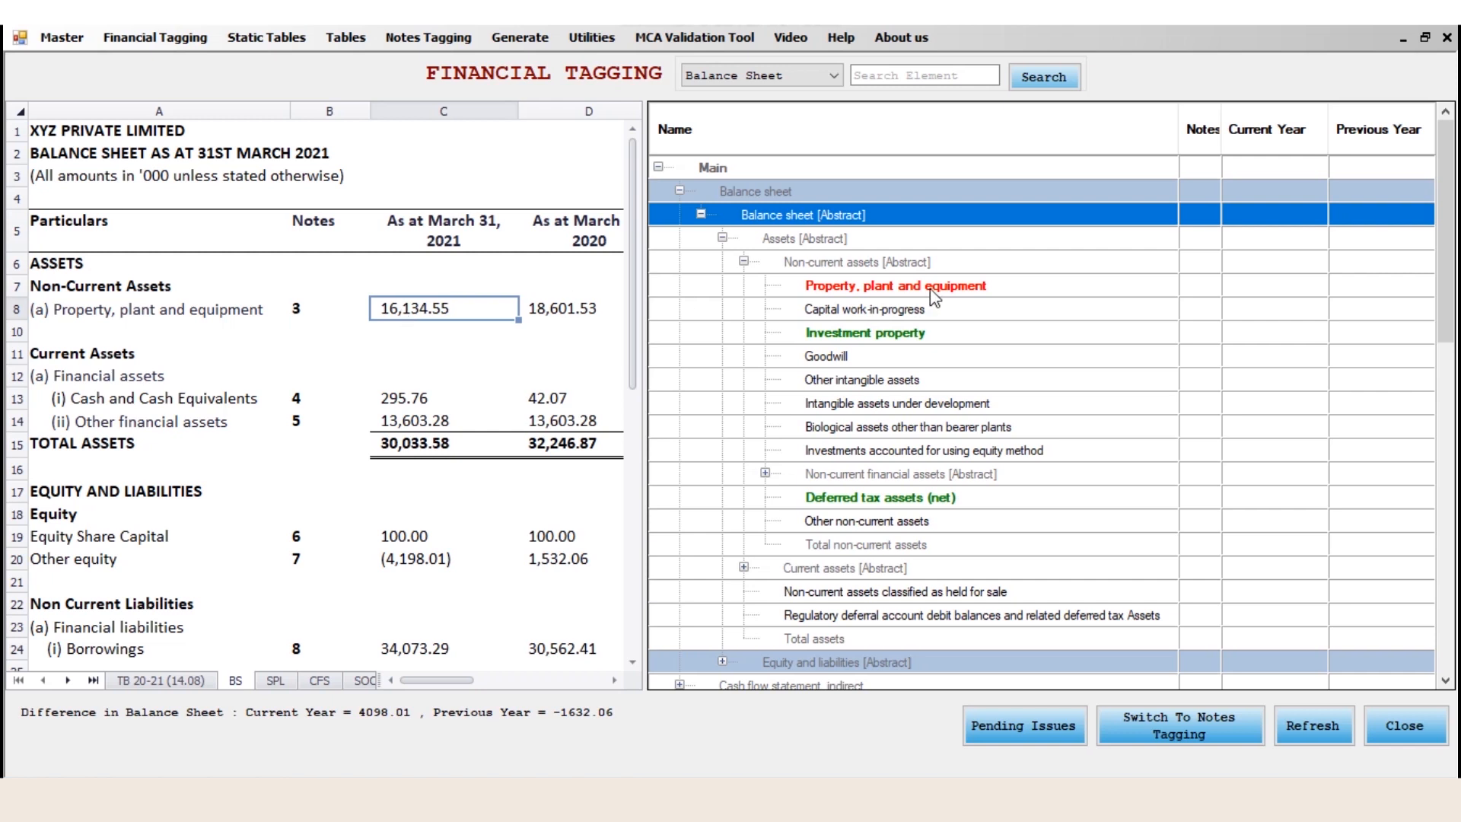
Step: Tag the balance sheet's 16,134.55 figure to the Property, plant and equipment element
double_click(1117, 282)
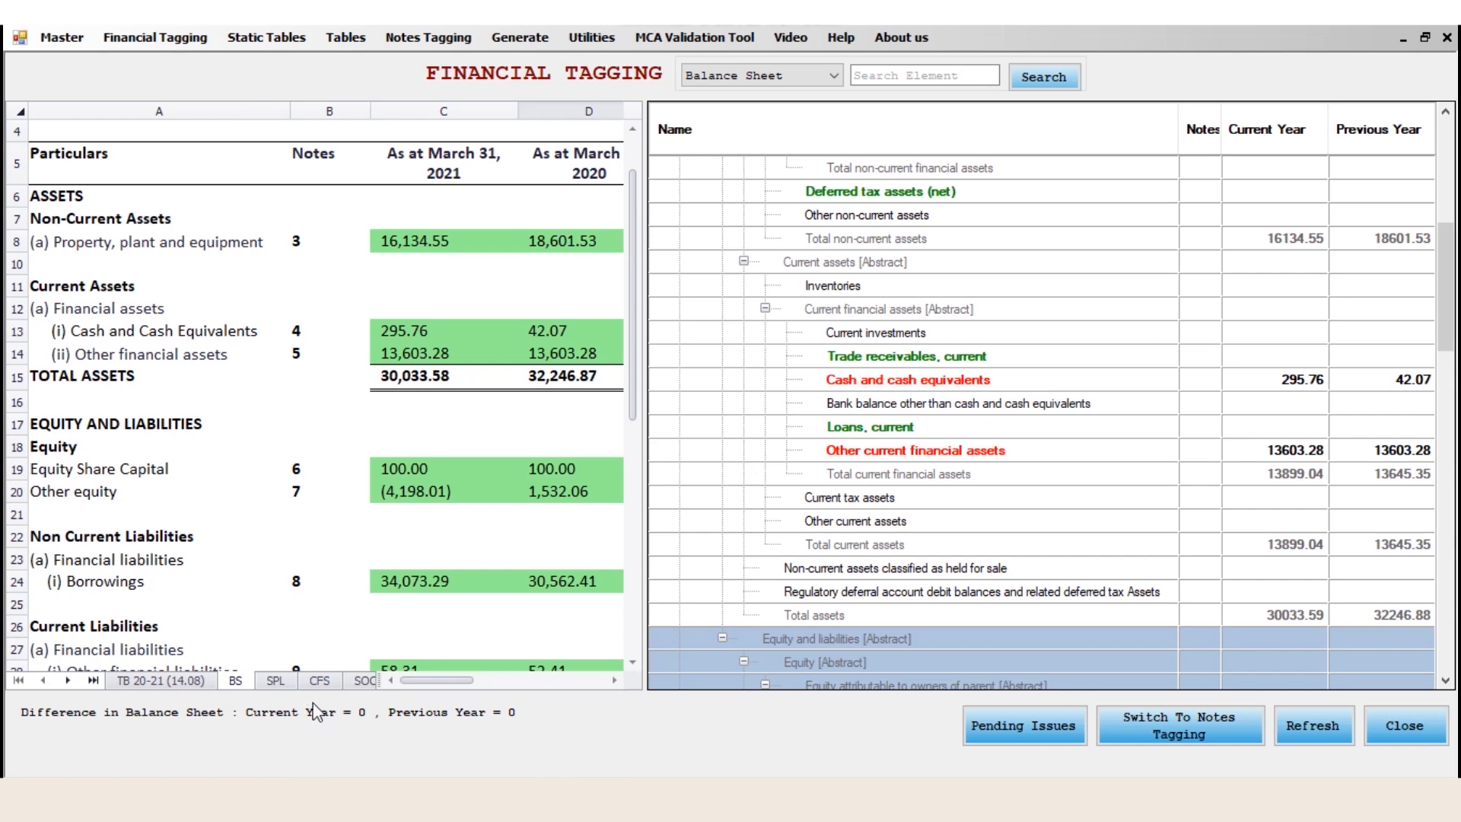
Step: Go to the note of the Cash and cash equivalents element and expand its Balance with banks group
scroll(1006, 385, "up", 5)
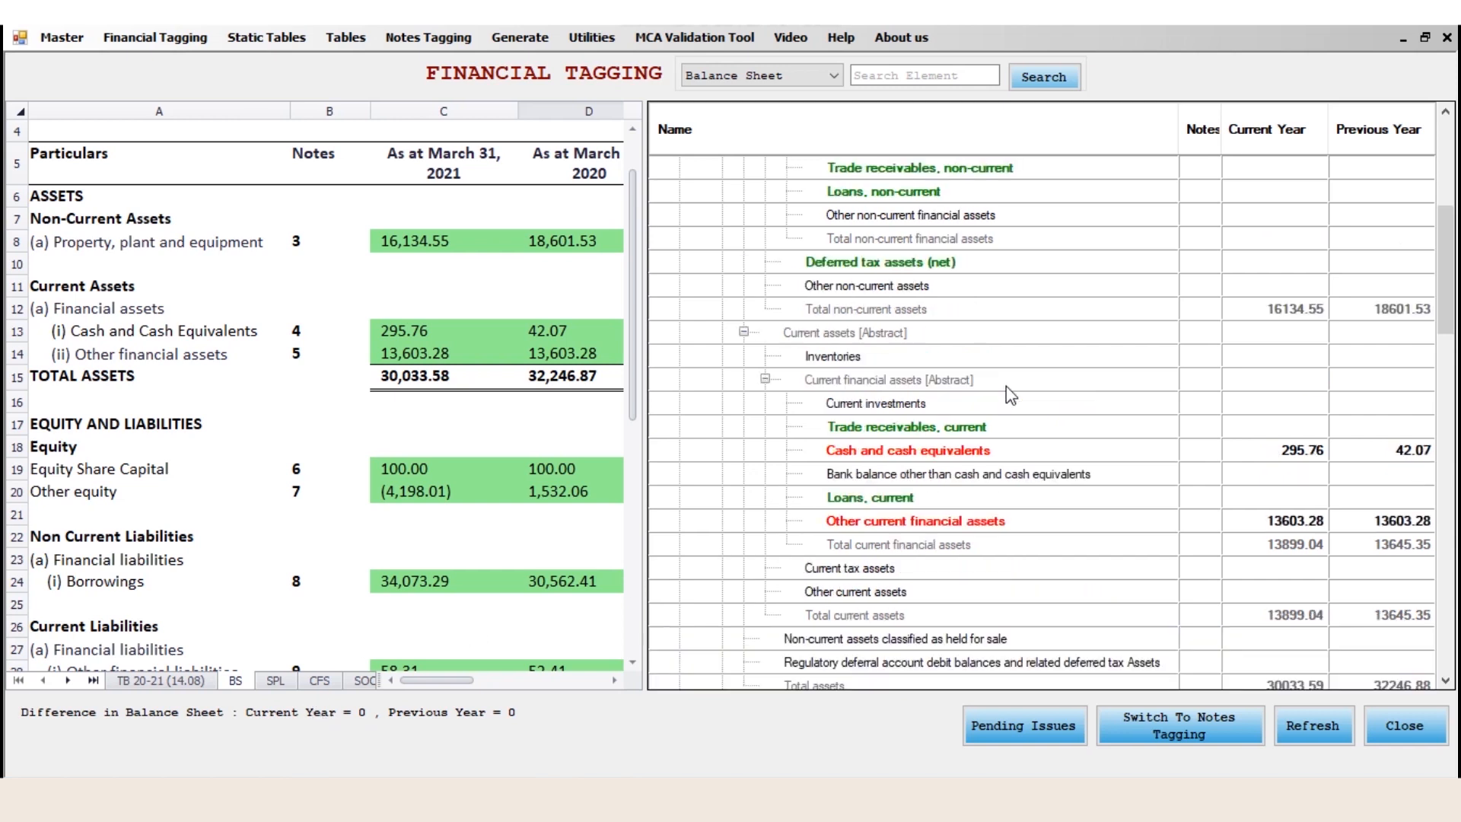
scroll(1006, 385, "down", 5)
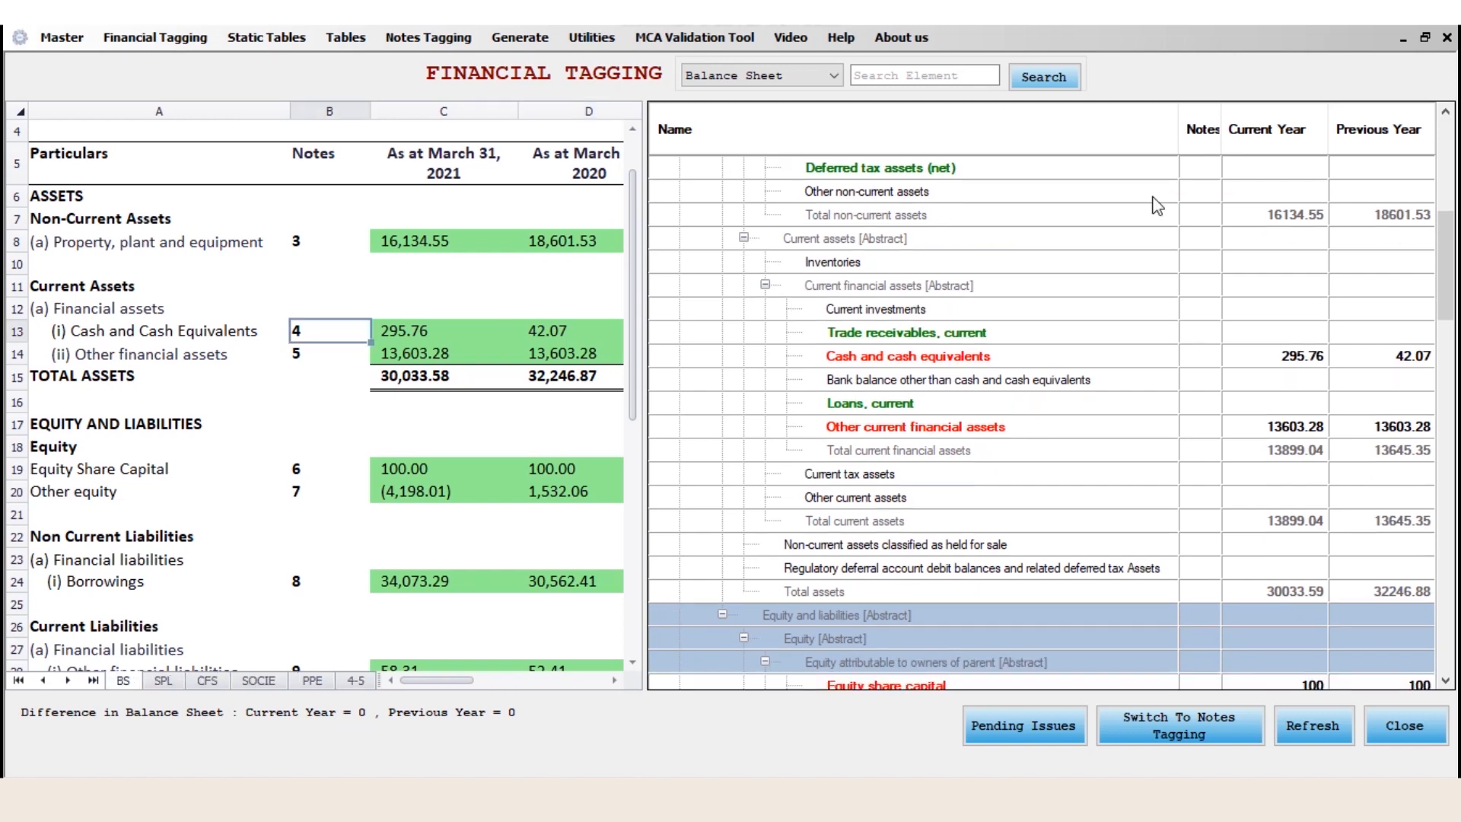
right_click(1067, 357)
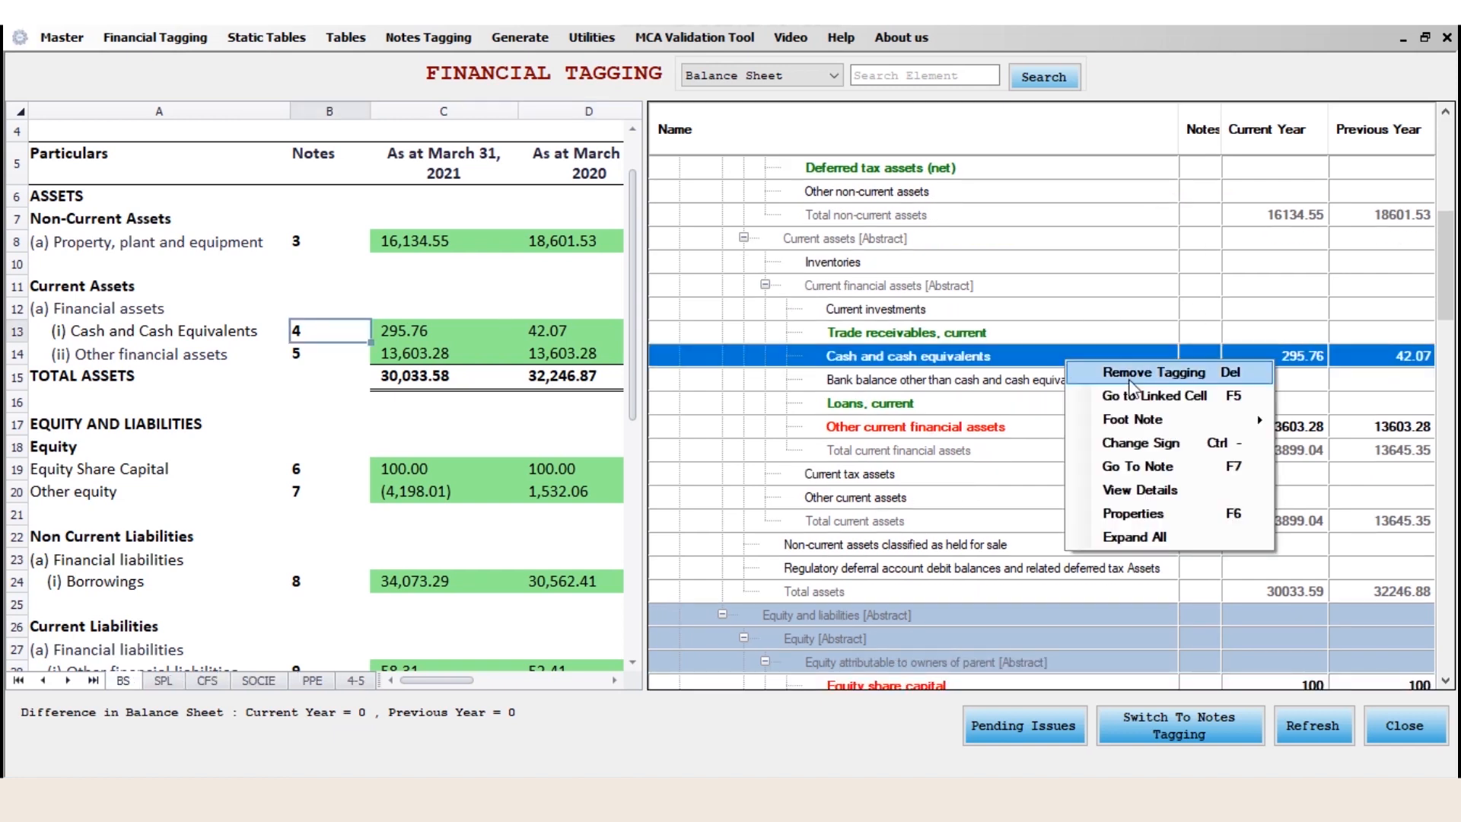
left_click(1194, 466)
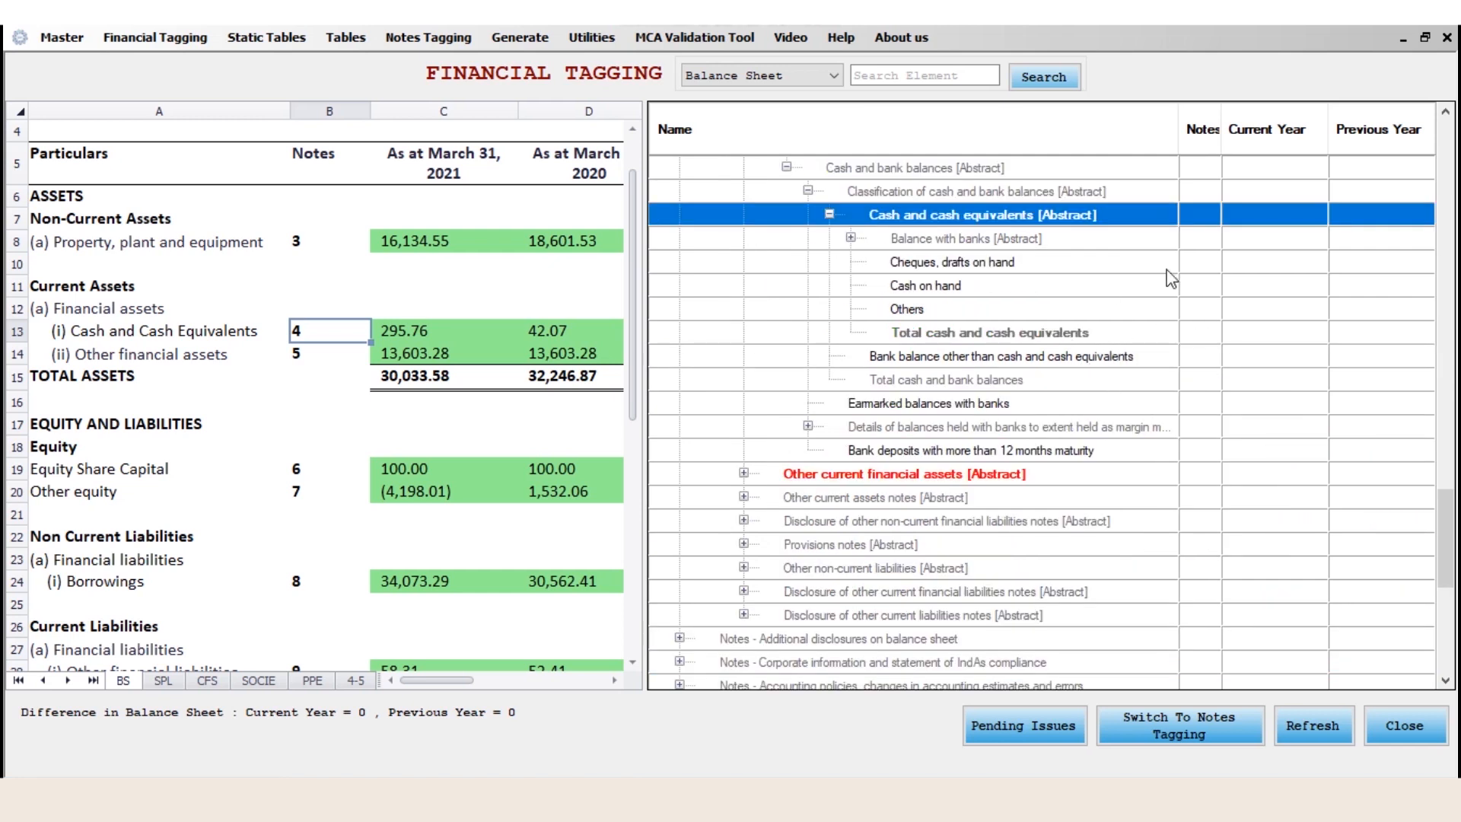
left_click(850, 237)
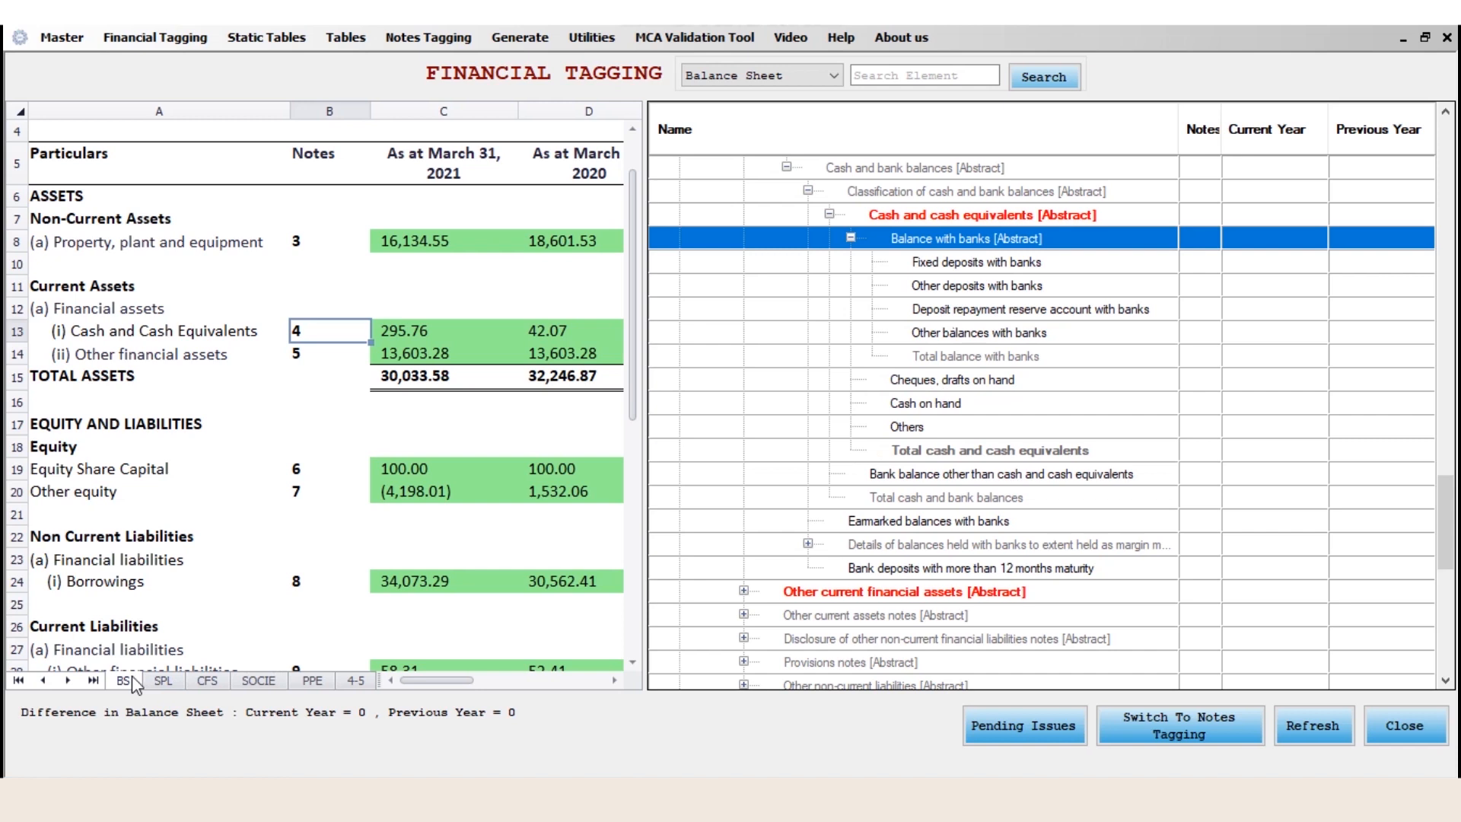
Step: Tag the Current Account figure 295.76 from Note 4 on sheet 4-5 to Other balances with banks
left_click(355, 680)
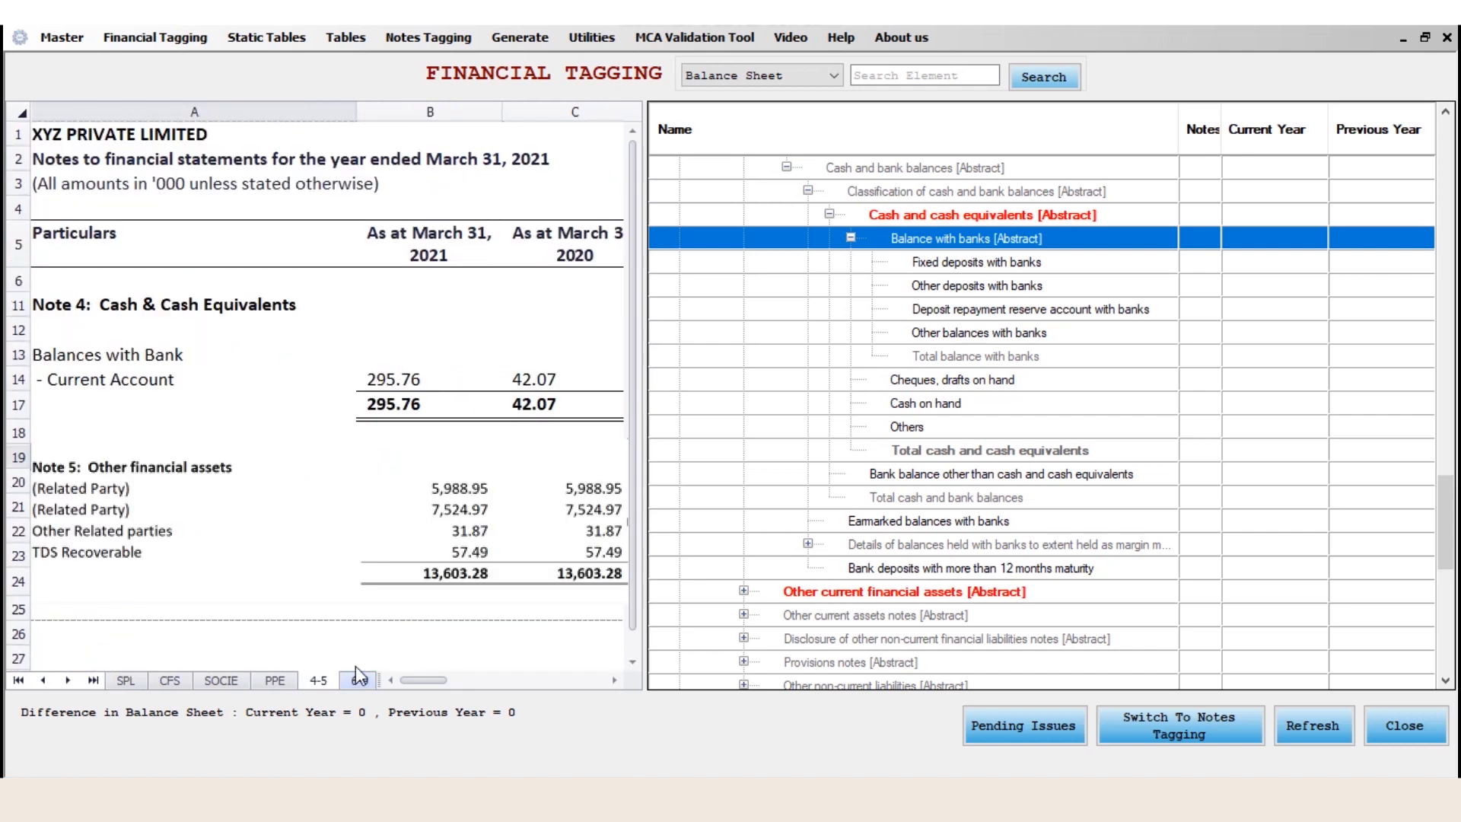
left_click(392, 380)
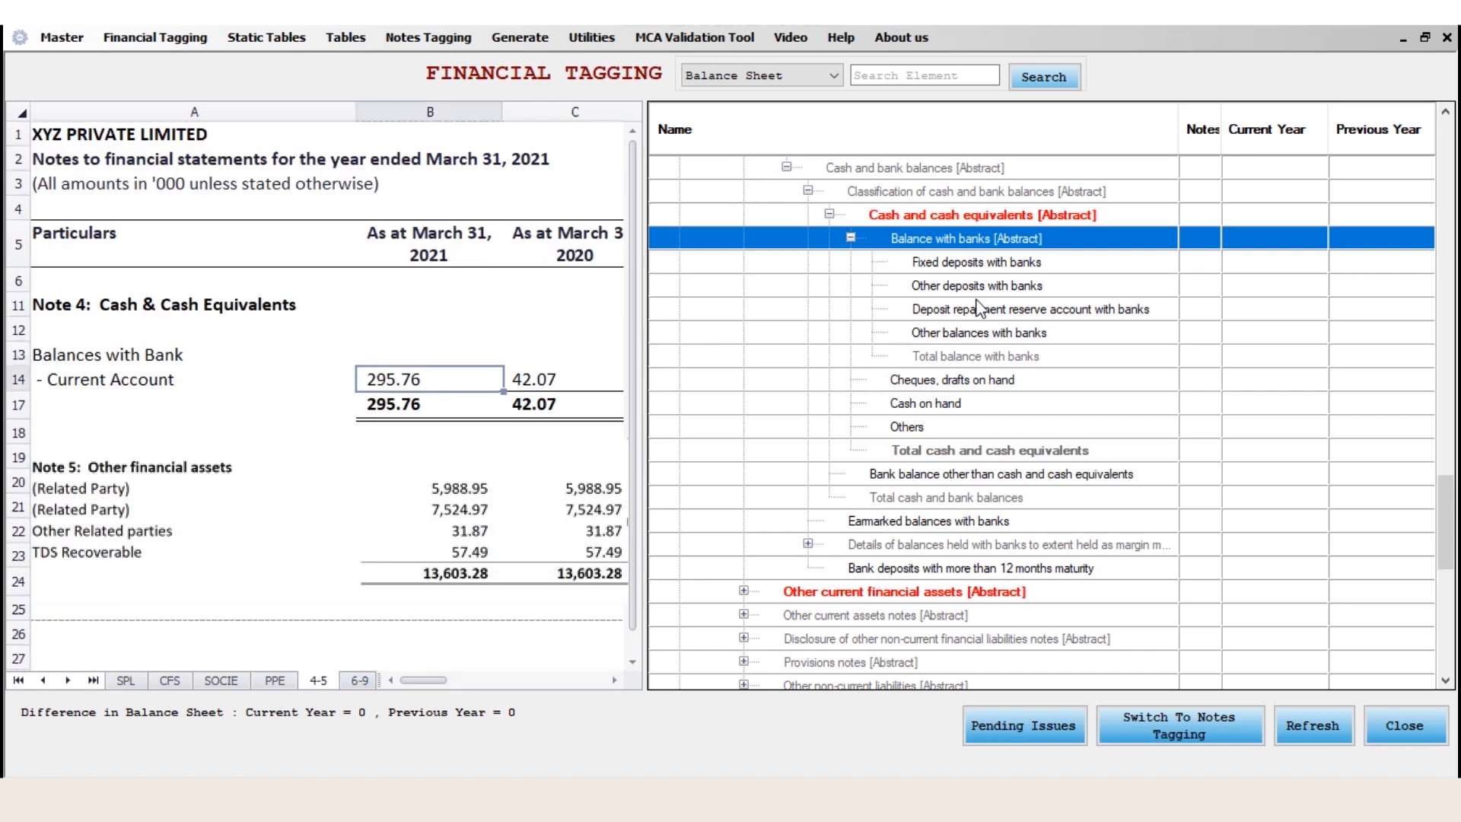
left_click(1009, 335)
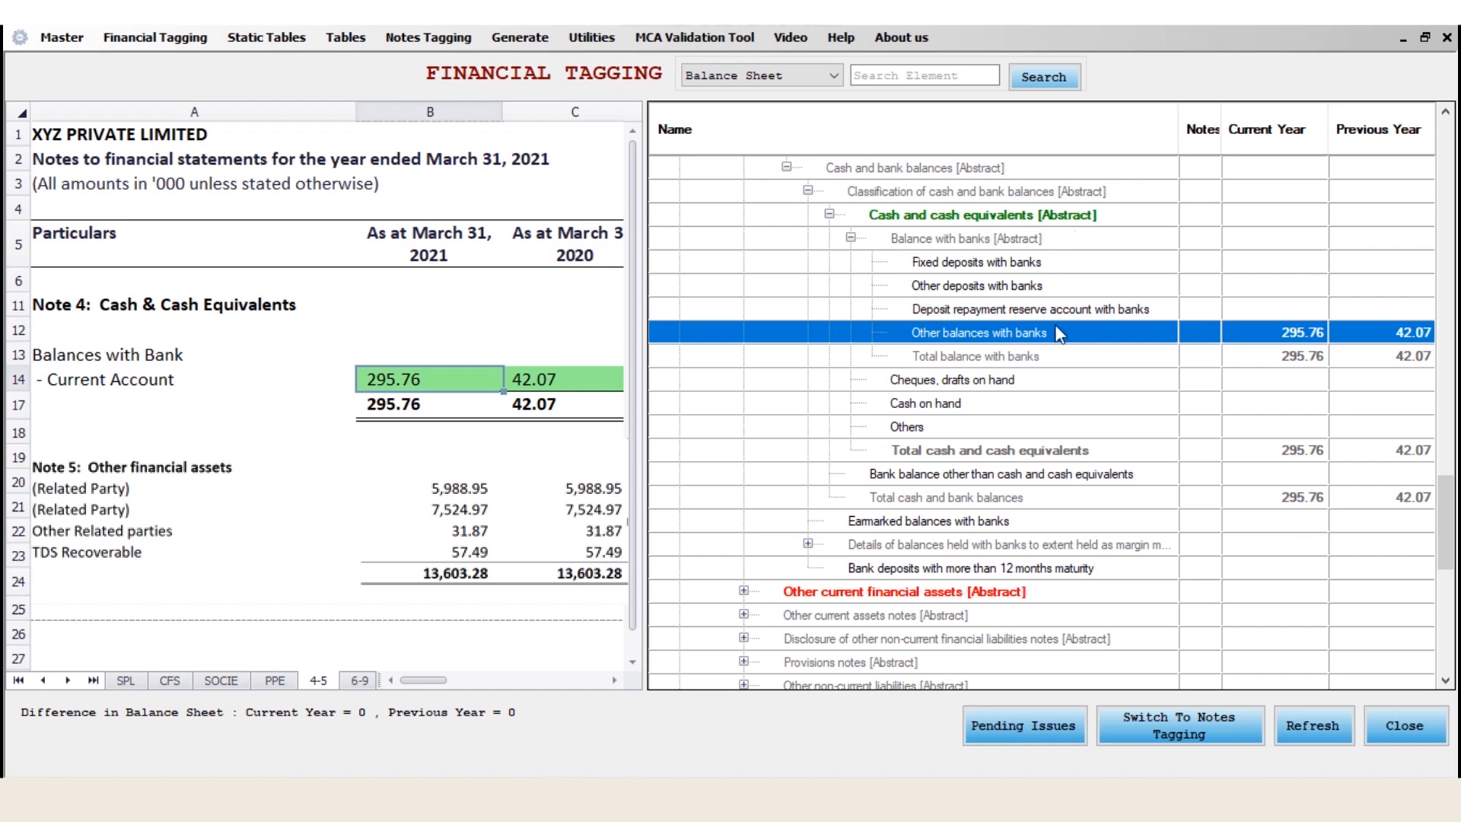
Step: Collapse the cash and bank balances notes and check the Cash and cash equivalents element under the balance sheet's current assets
scroll(1056, 327, "up", 1)
scroll(1060, 334, "up", 1)
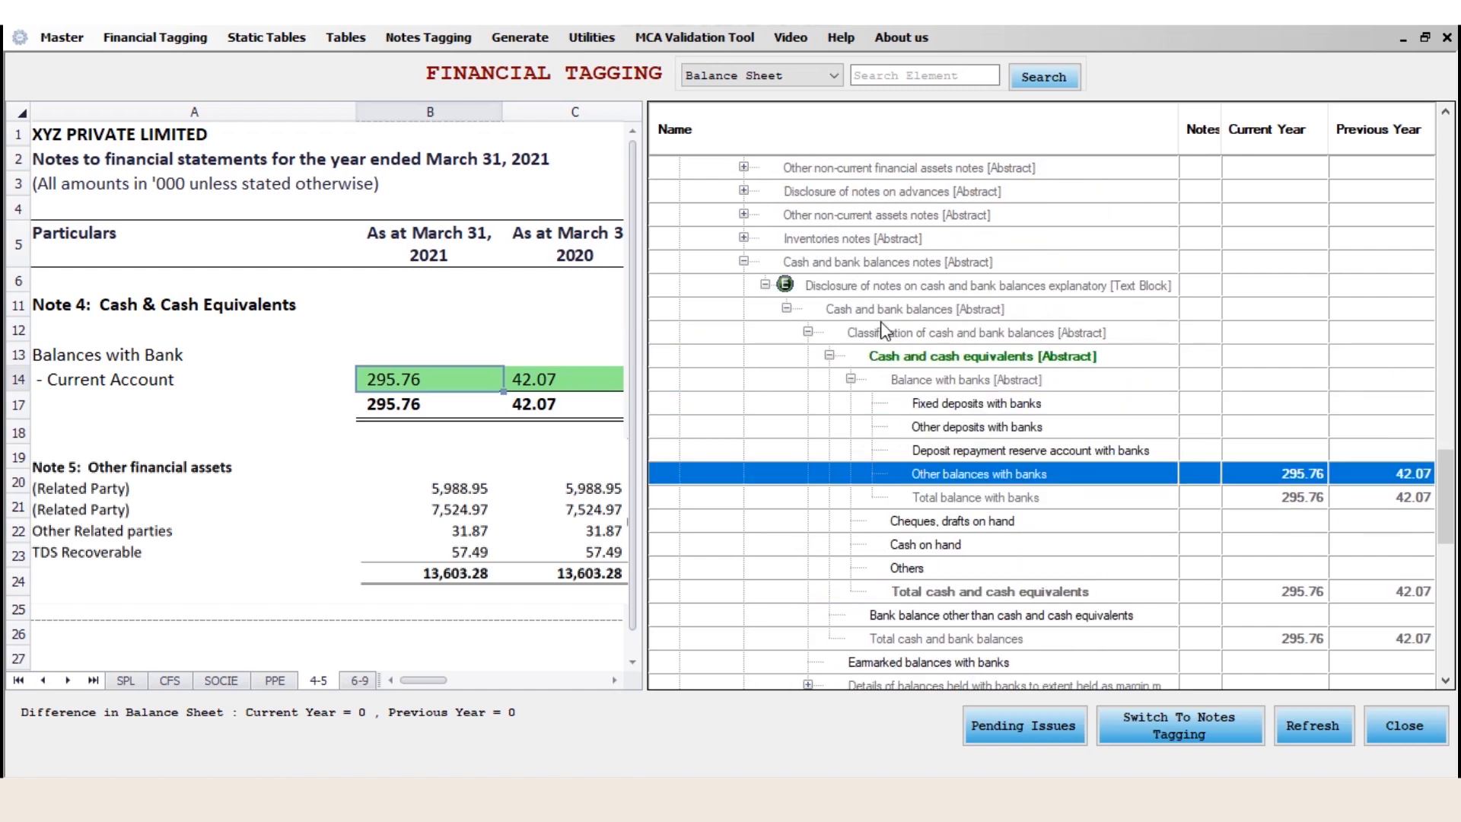
left_click(744, 262)
scroll(906, 310, "up", 6)
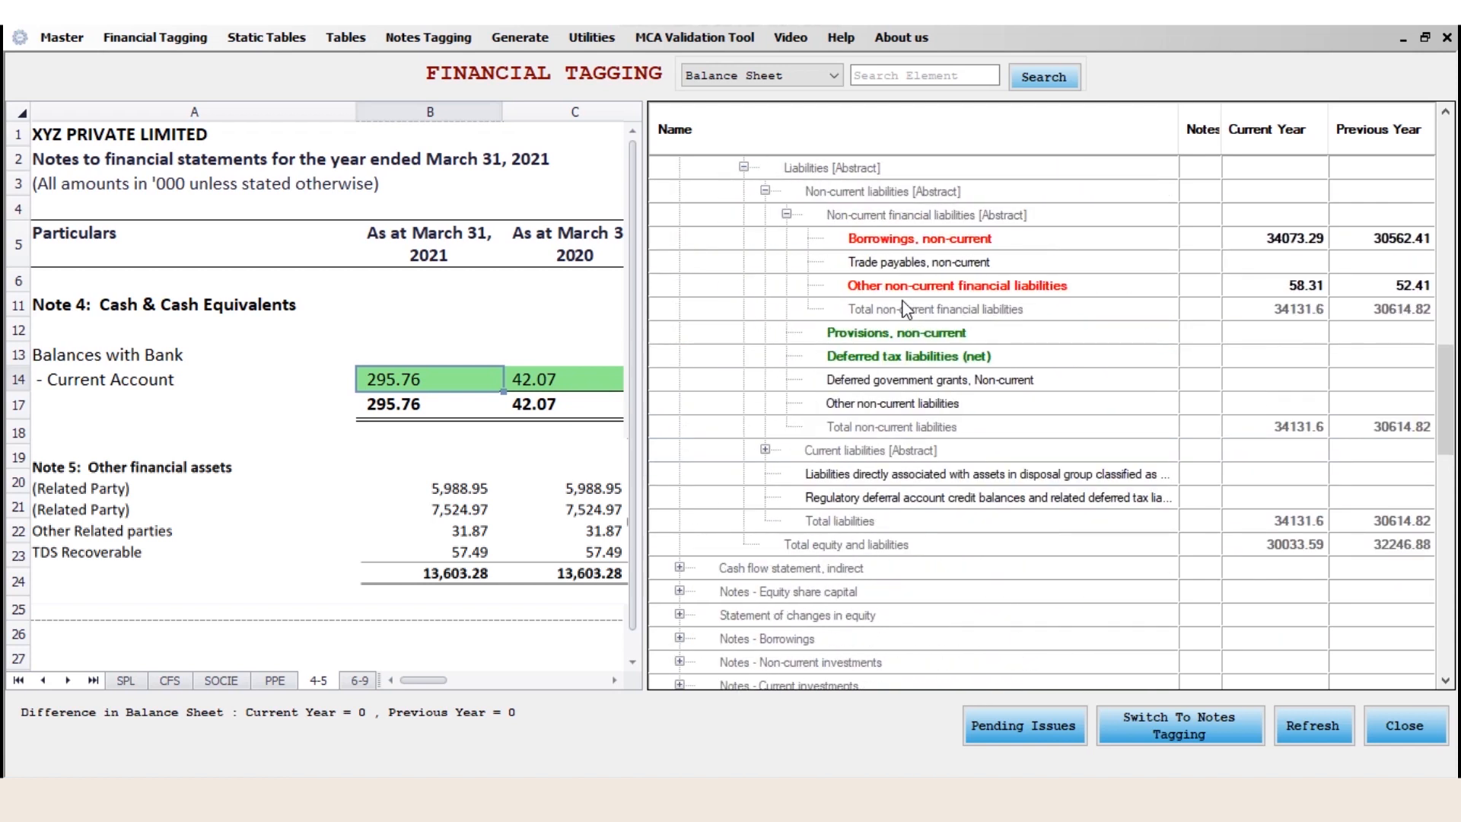
scroll(905, 309, "up", 8)
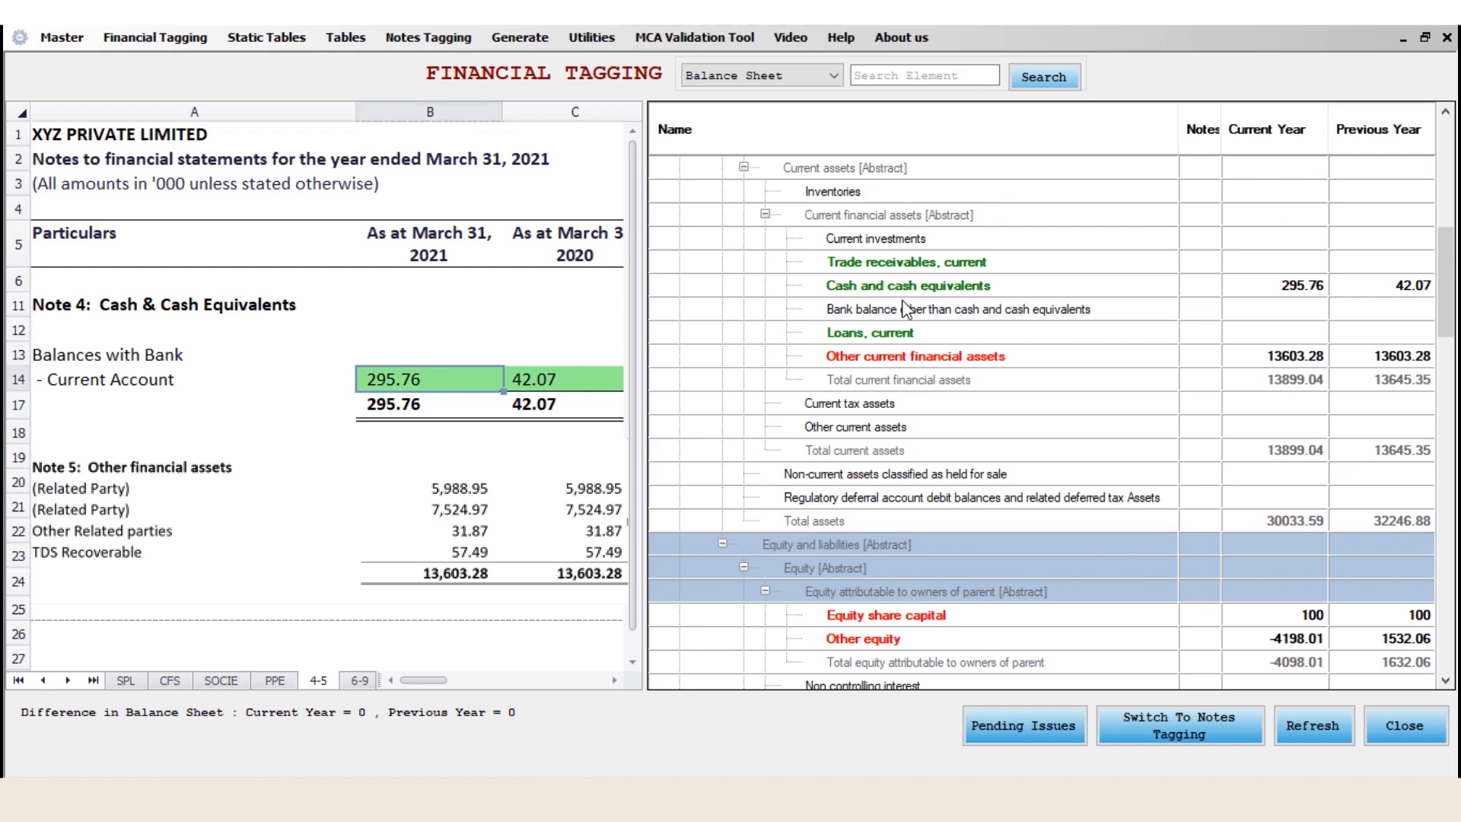
scroll(905, 310, "up", 4)
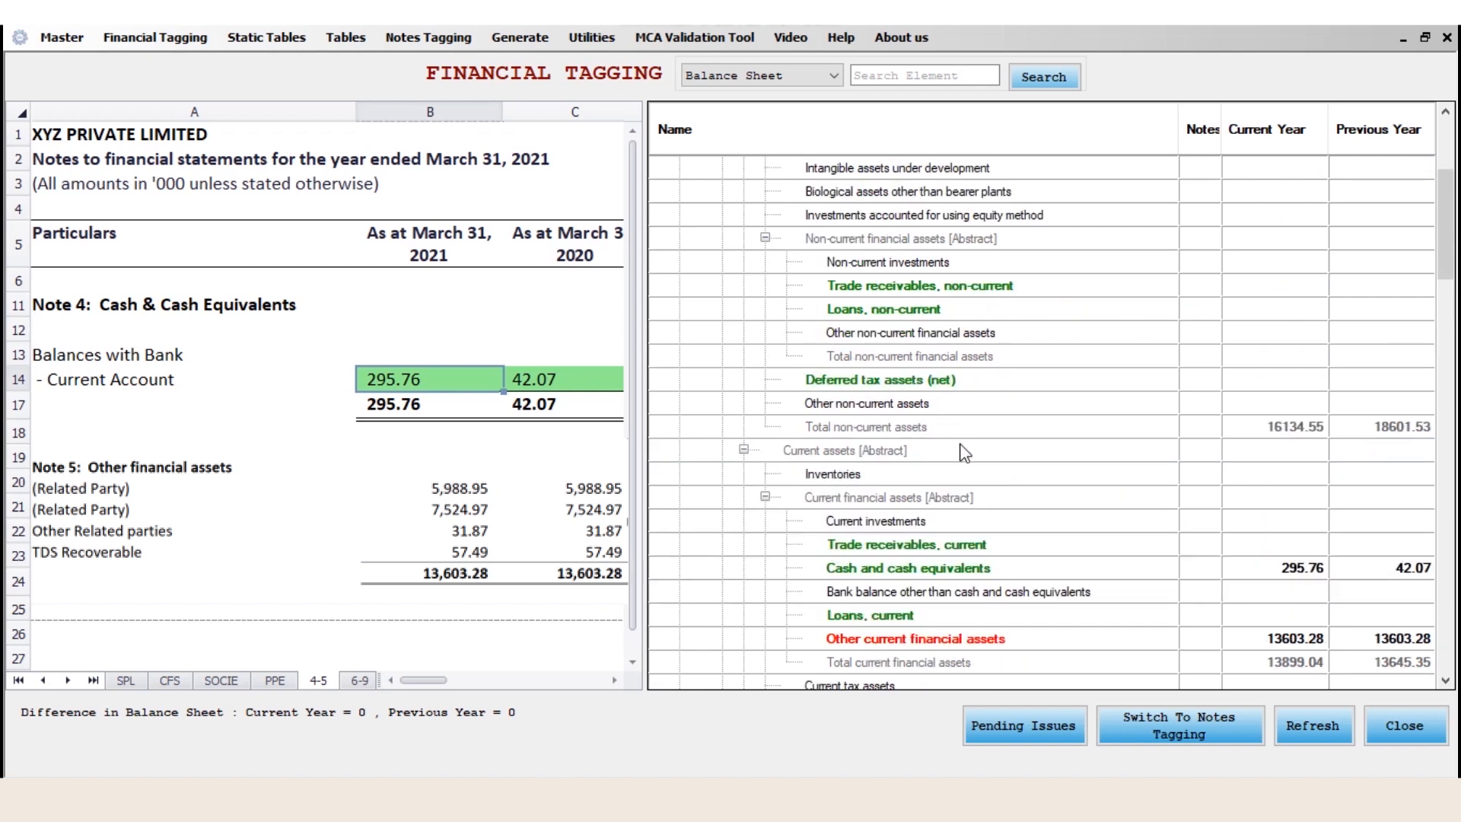
right_click(871, 552)
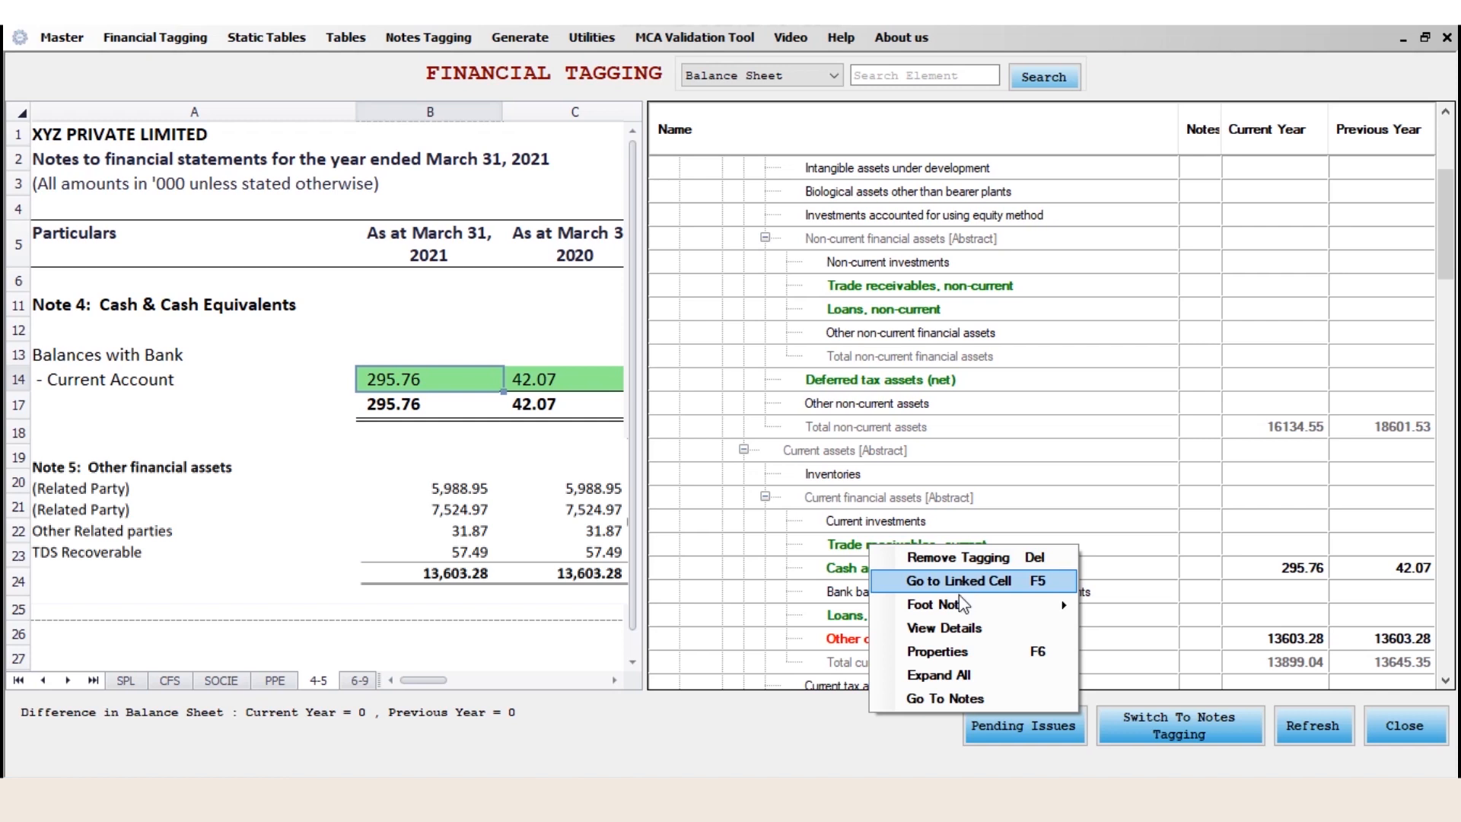
mouse_move(961, 610)
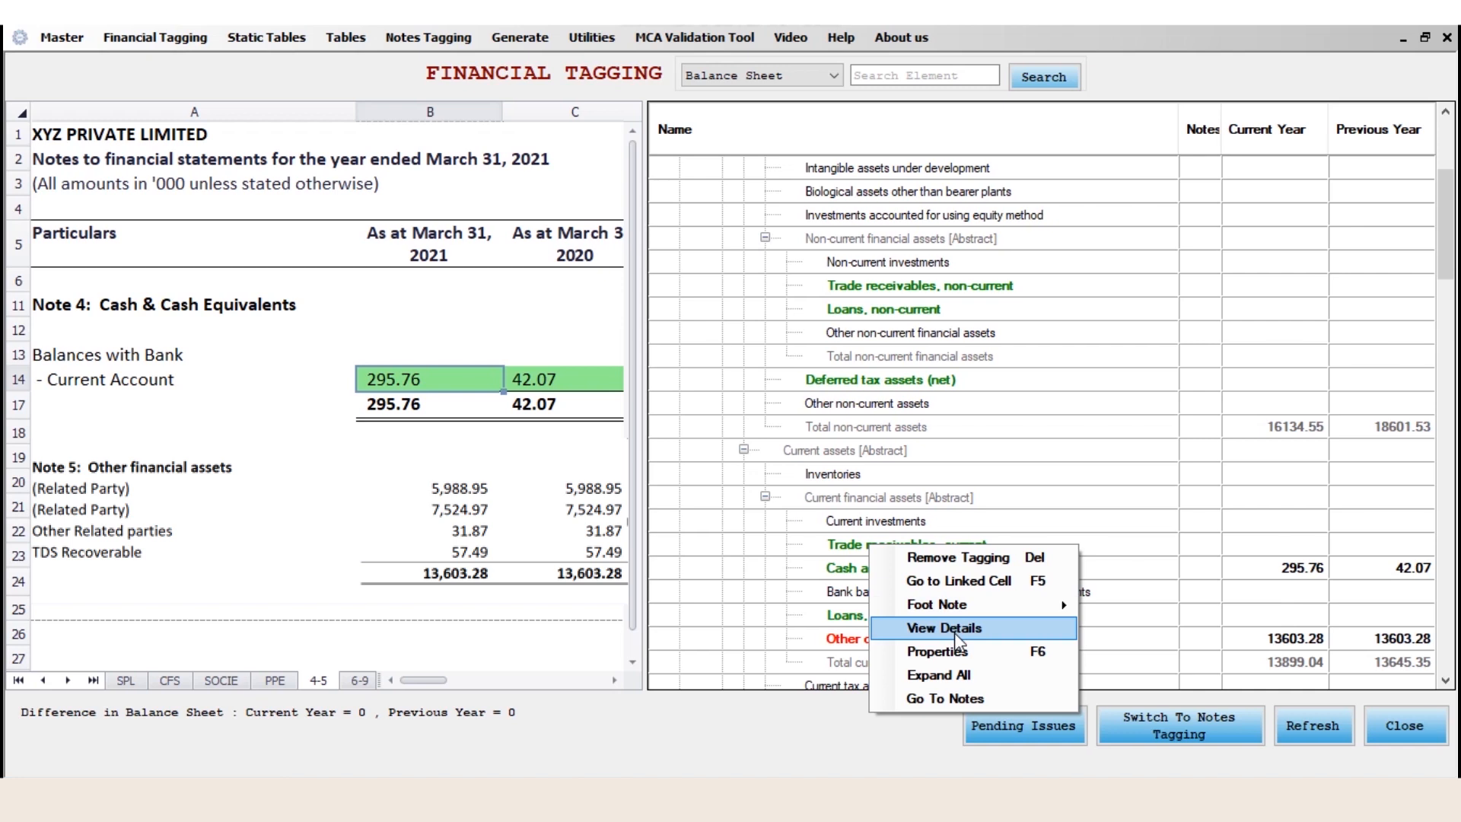
left_click(954, 629)
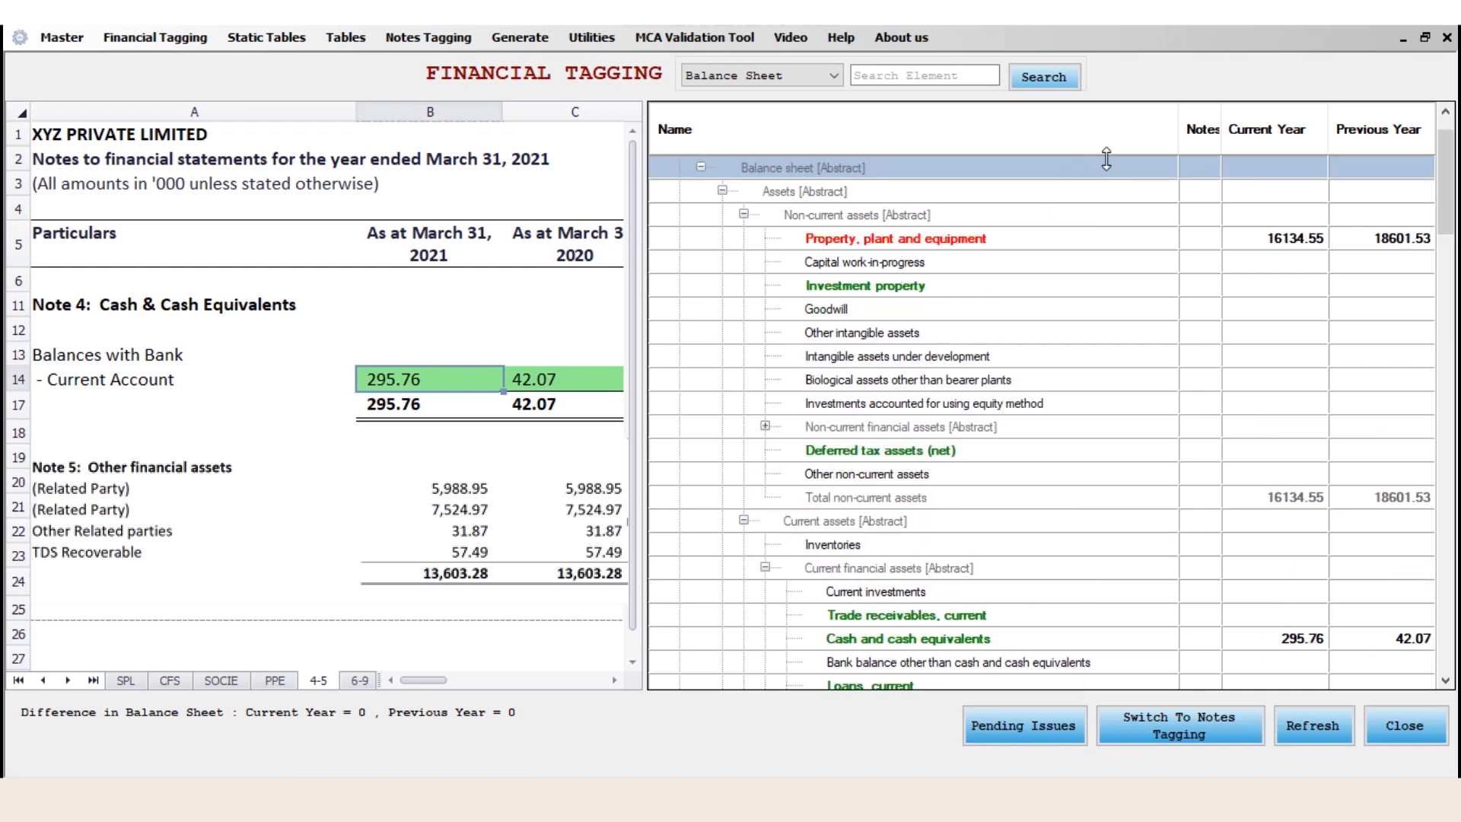
Step: Go to the Property, plant and equipment note and open its detailed information disclosure table
left_click(1062, 241)
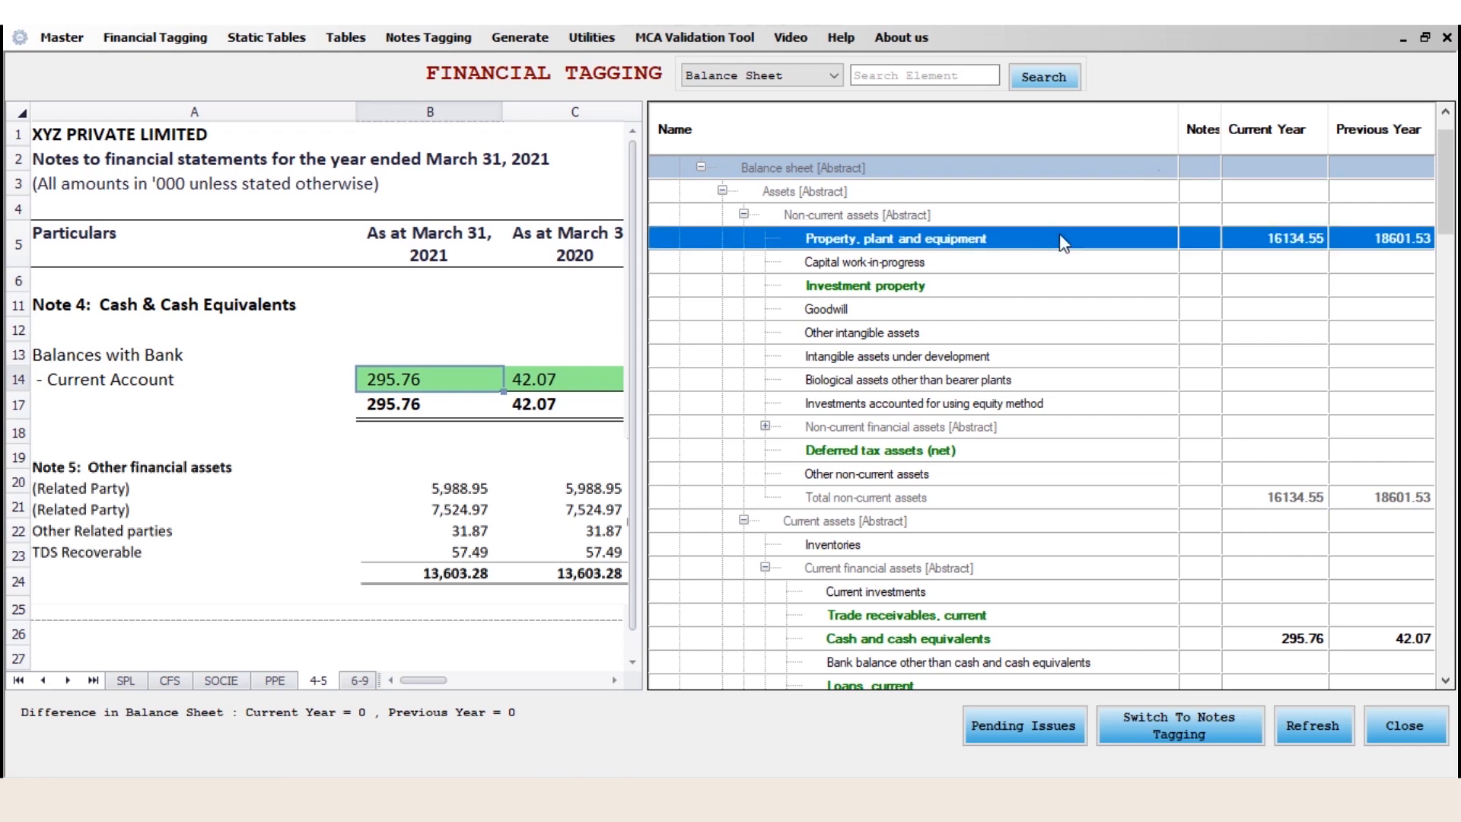
right_click(1060, 235)
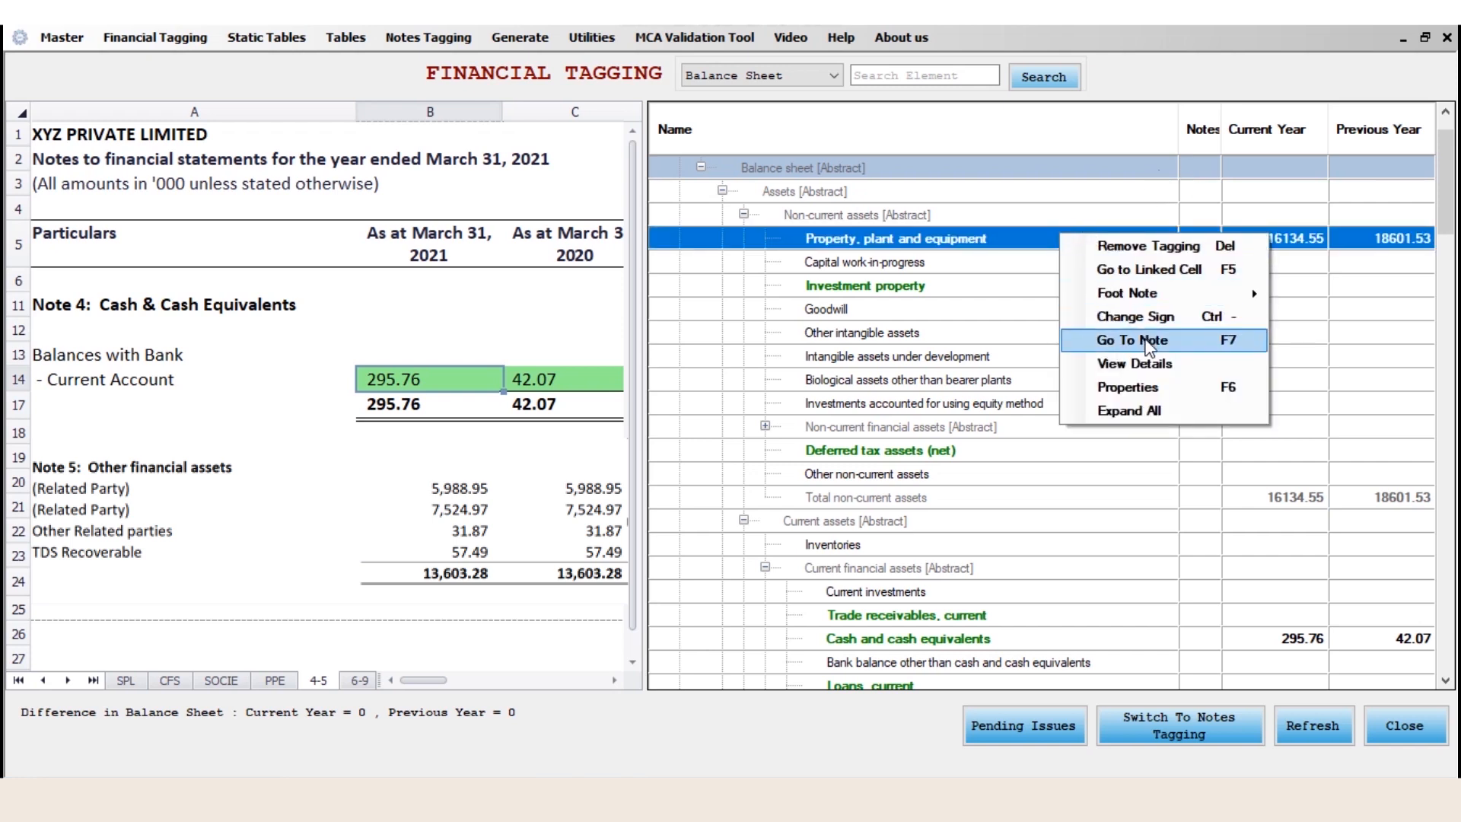
left_click(1096, 335)
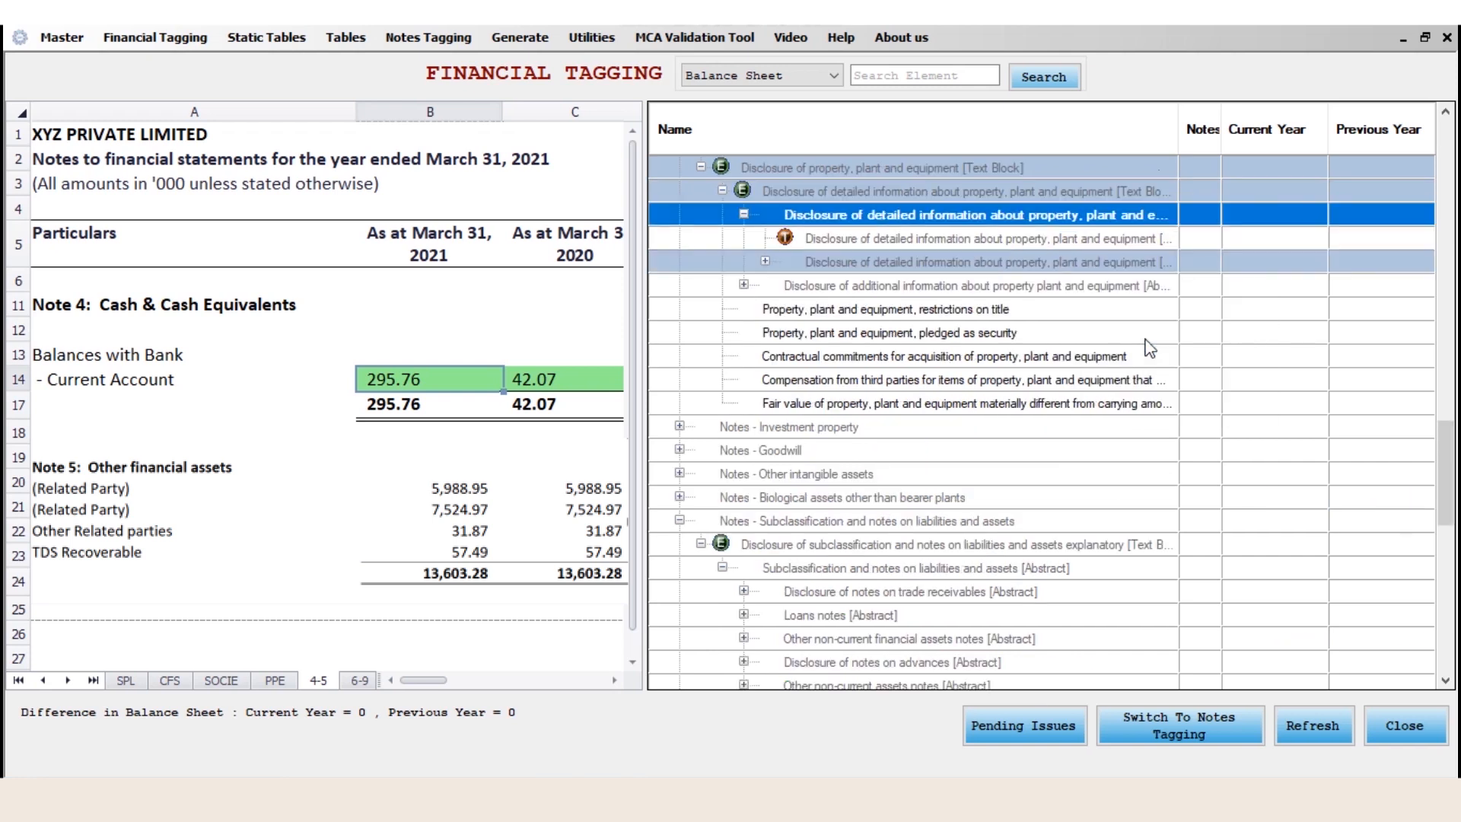
double_click(799, 240)
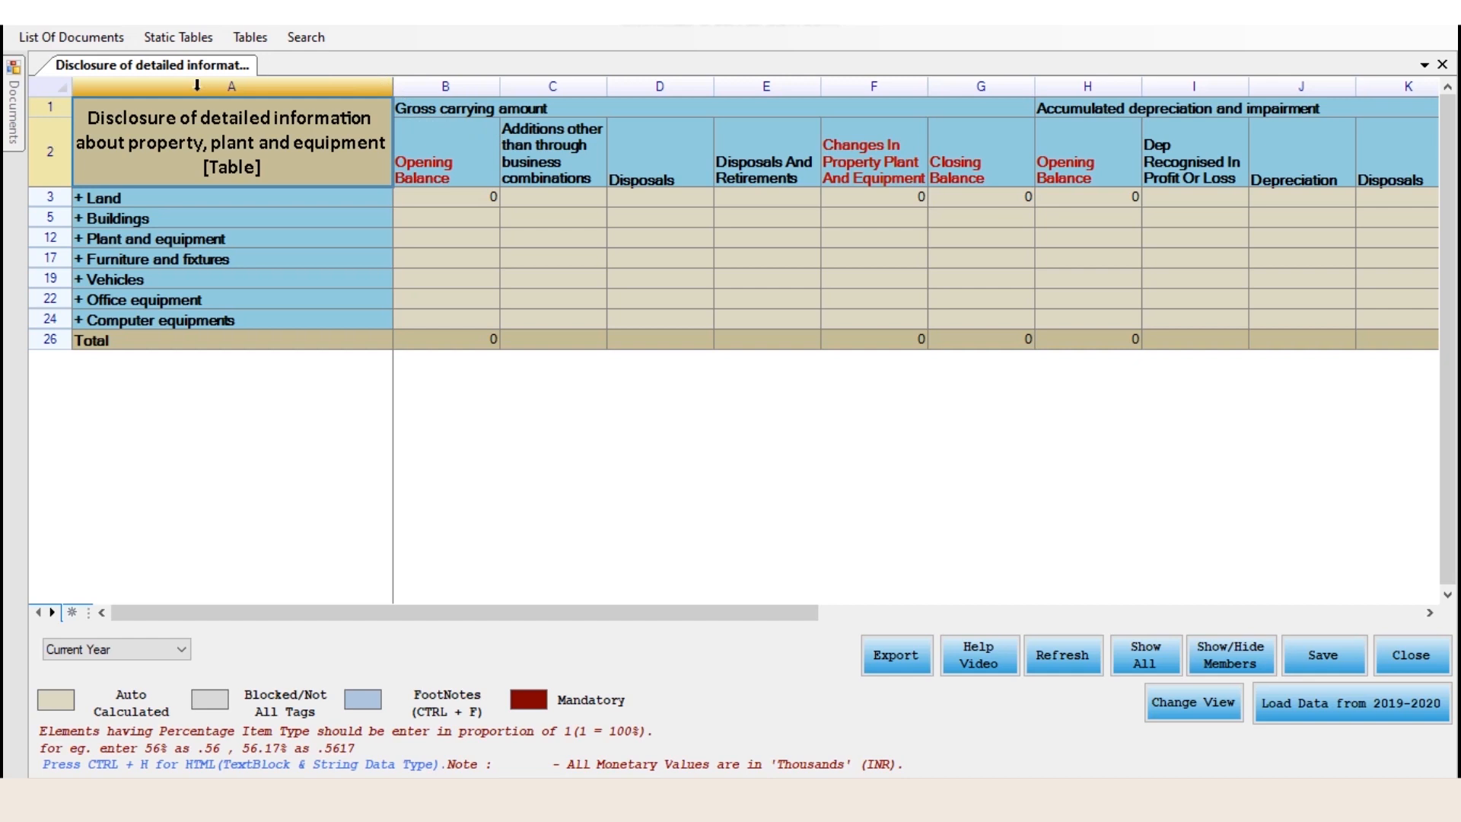
Step: Open Testing.xlsx beside the disclosure table, keep the document pane docked and widen it
mouse_move(8, 93)
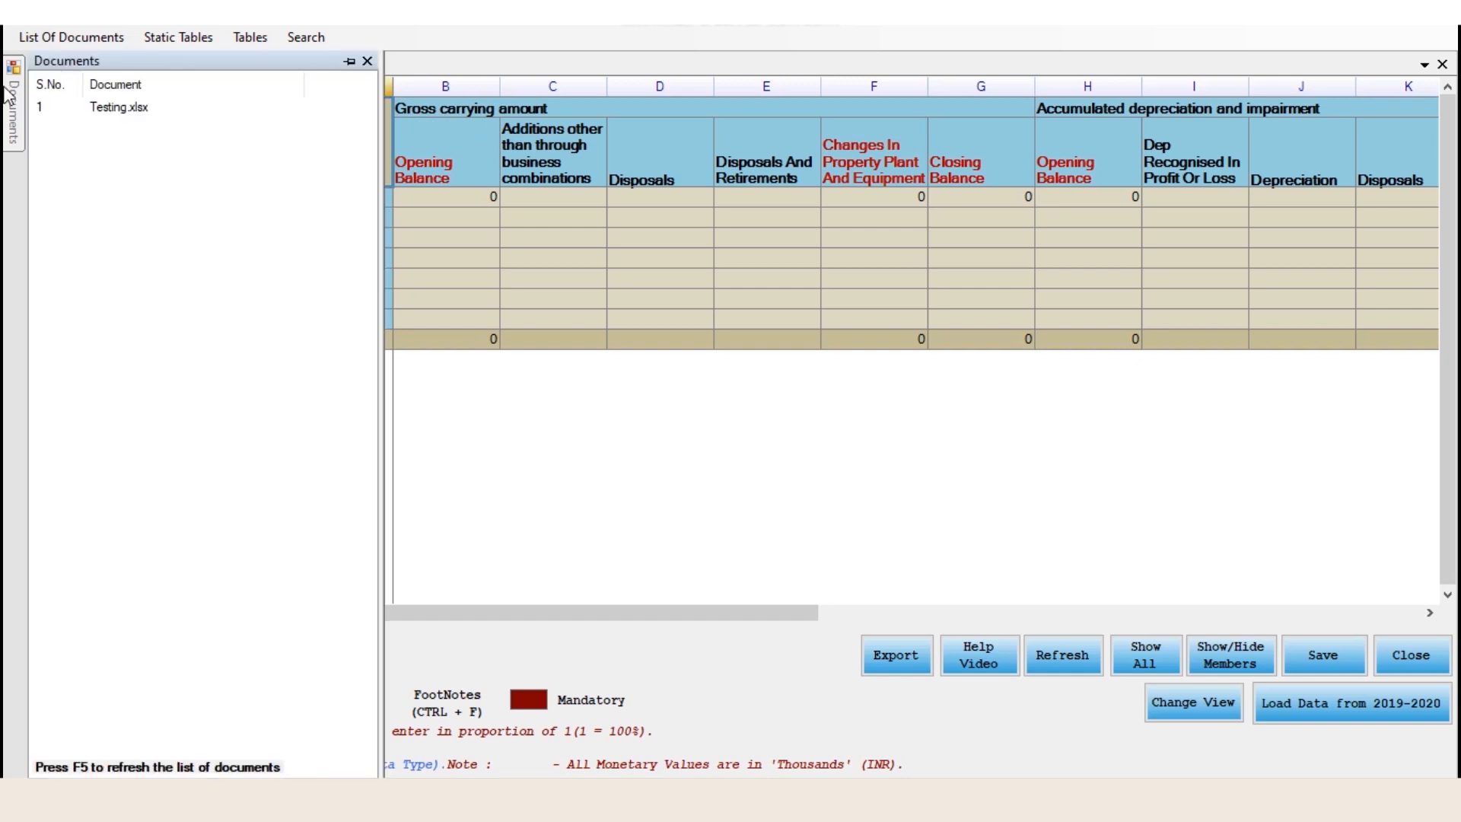
double_click(67, 111)
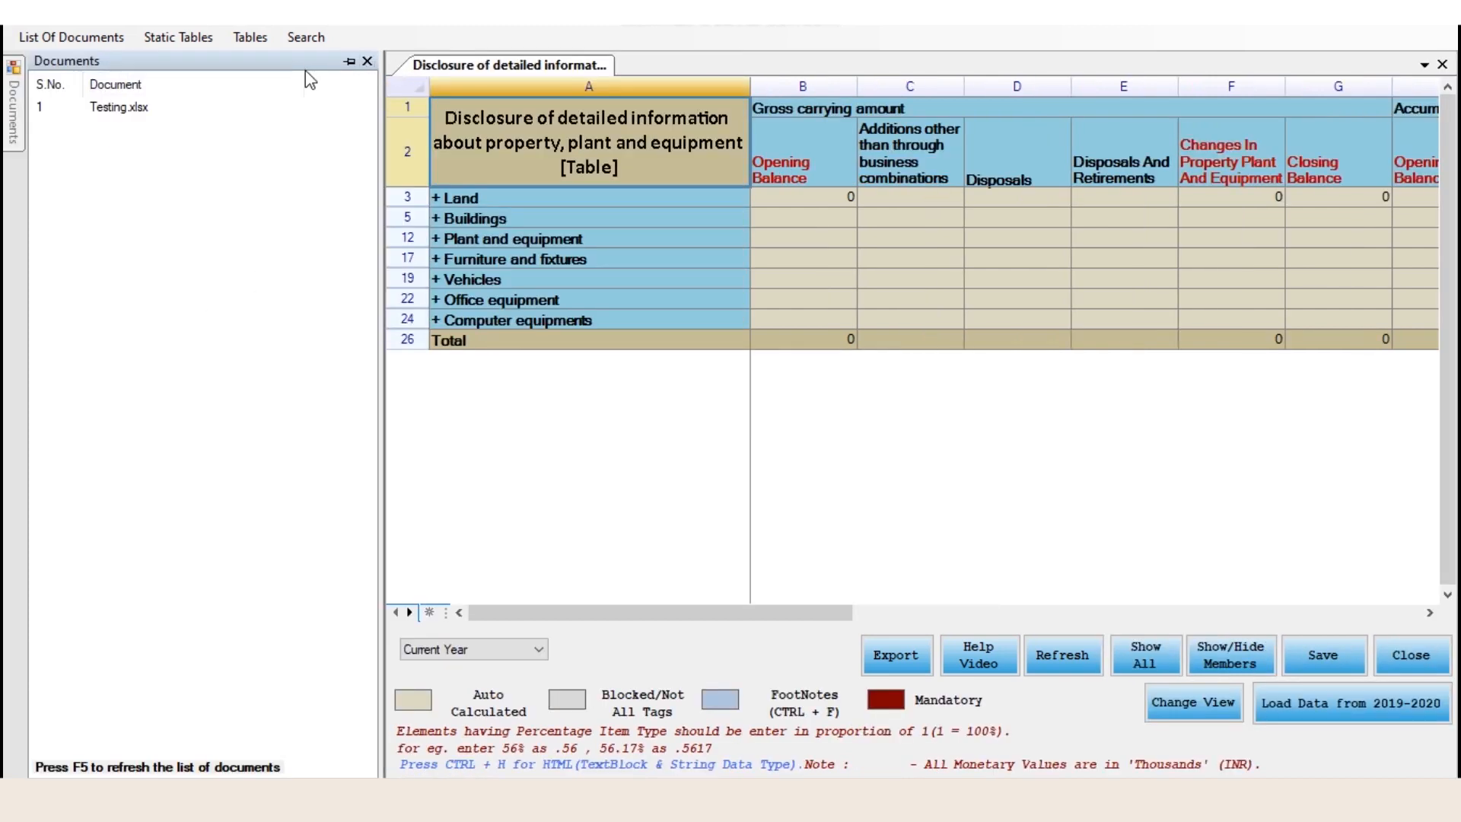
left_click(350, 61)
left_click_drag(384, 770, 583, 721)
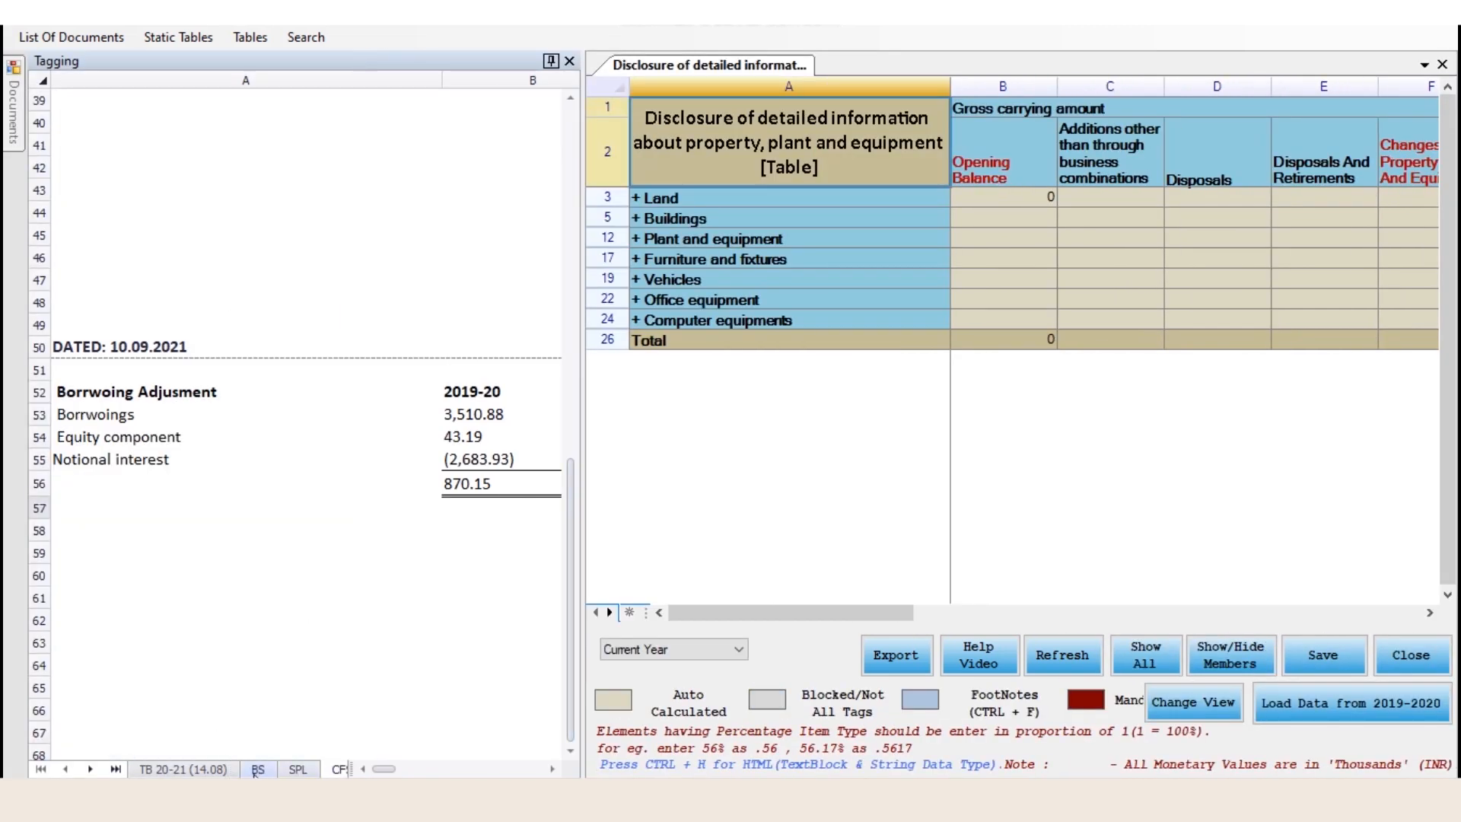
Step: Display the PPE sheet of Testing.xlsx from its beginning, showing the Note-3 gross block
left_click(259, 769)
left_click(365, 551)
left_click(90, 769)
left_click(90, 769)
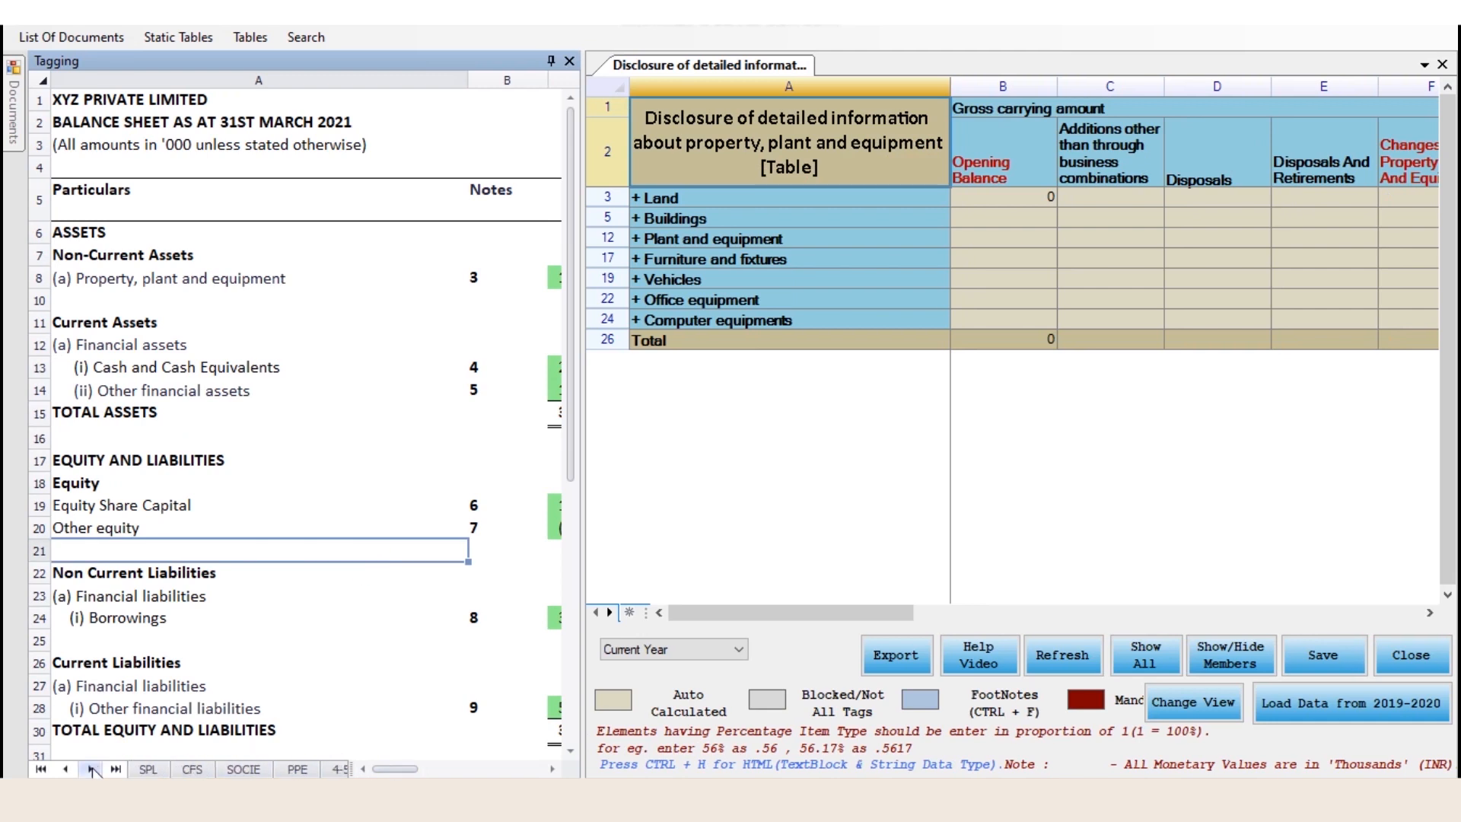
left_click(297, 769)
scroll(342, 529, "up", 4)
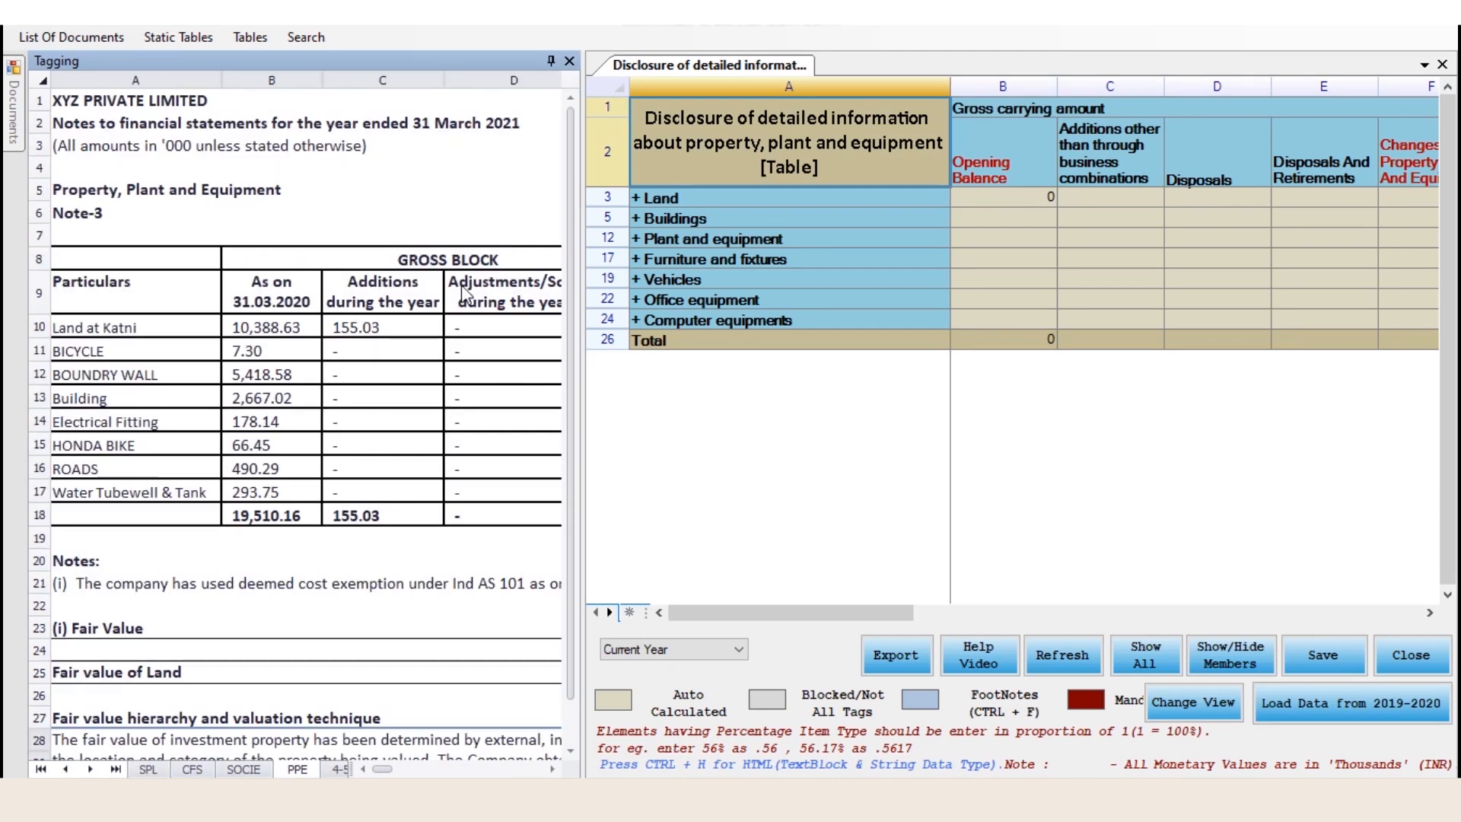
Step: Expand Land in the disclosure table and tag the 10,388.63 for Land at Katni as the Owned assets opening balance
double_click(723, 199)
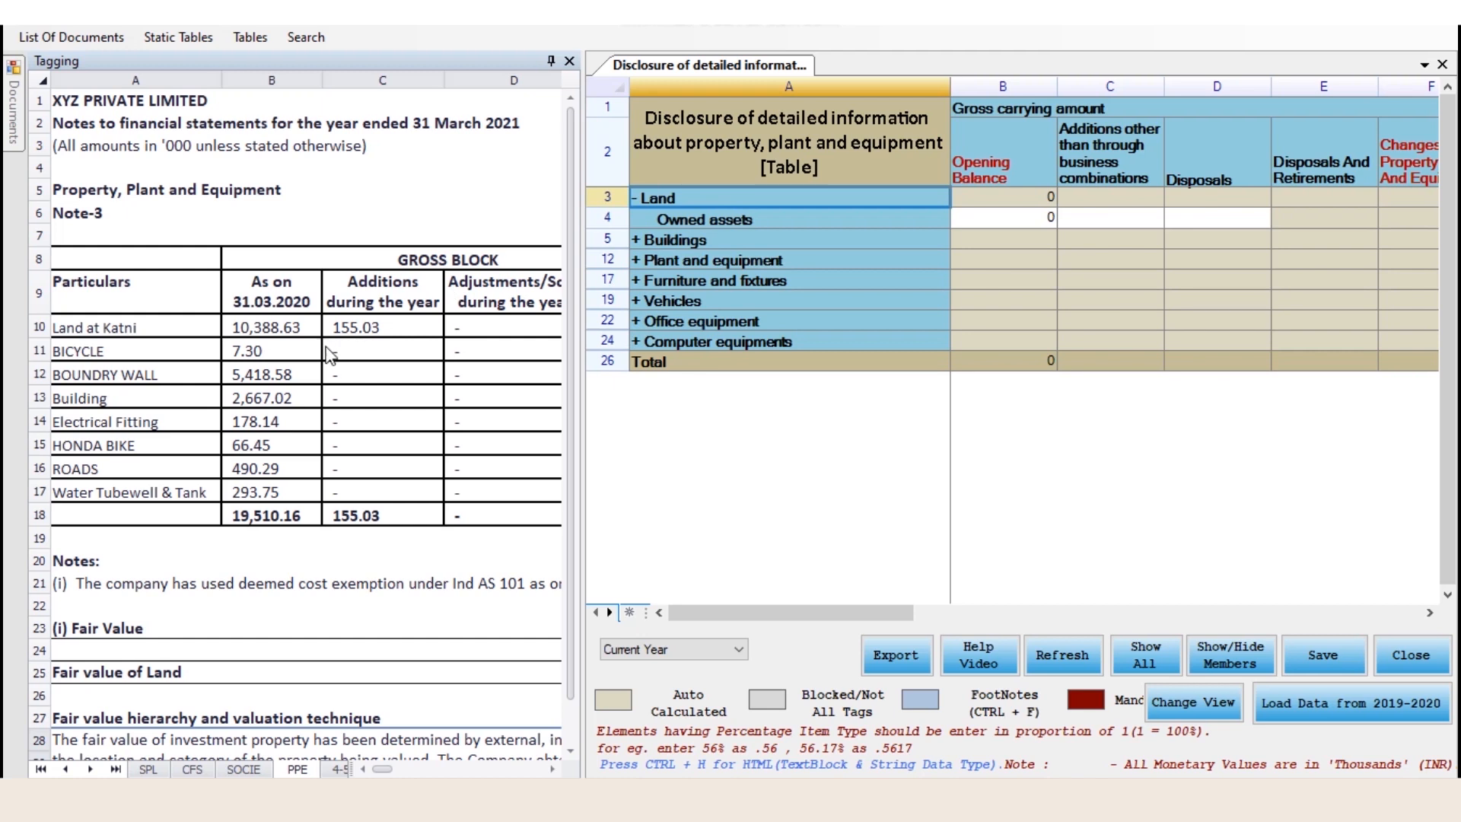
left_click(301, 332)
left_click(1039, 228)
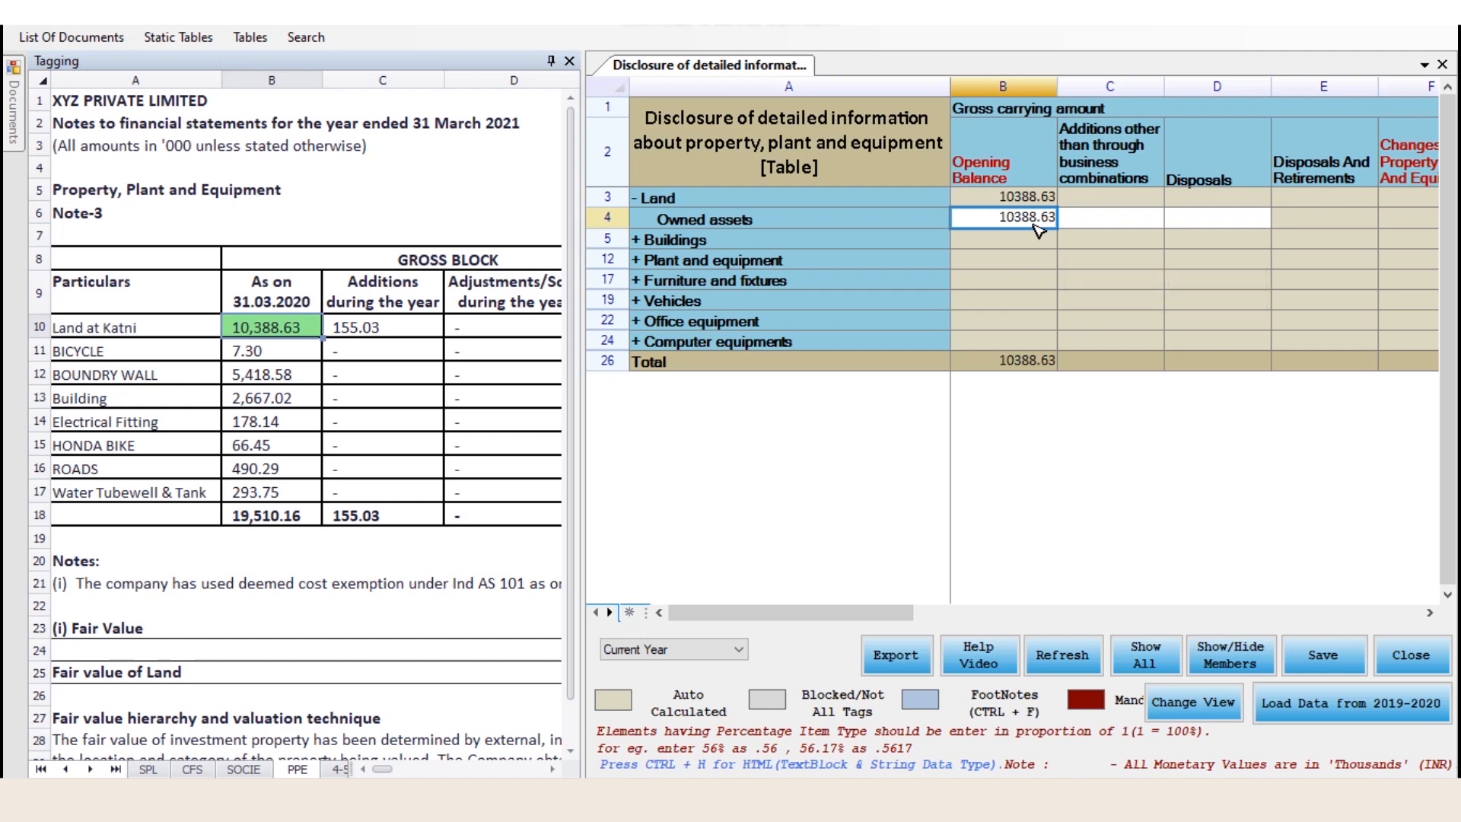
Step: Save the property, plant and equipment disclosure table and close it
left_click(1306, 648)
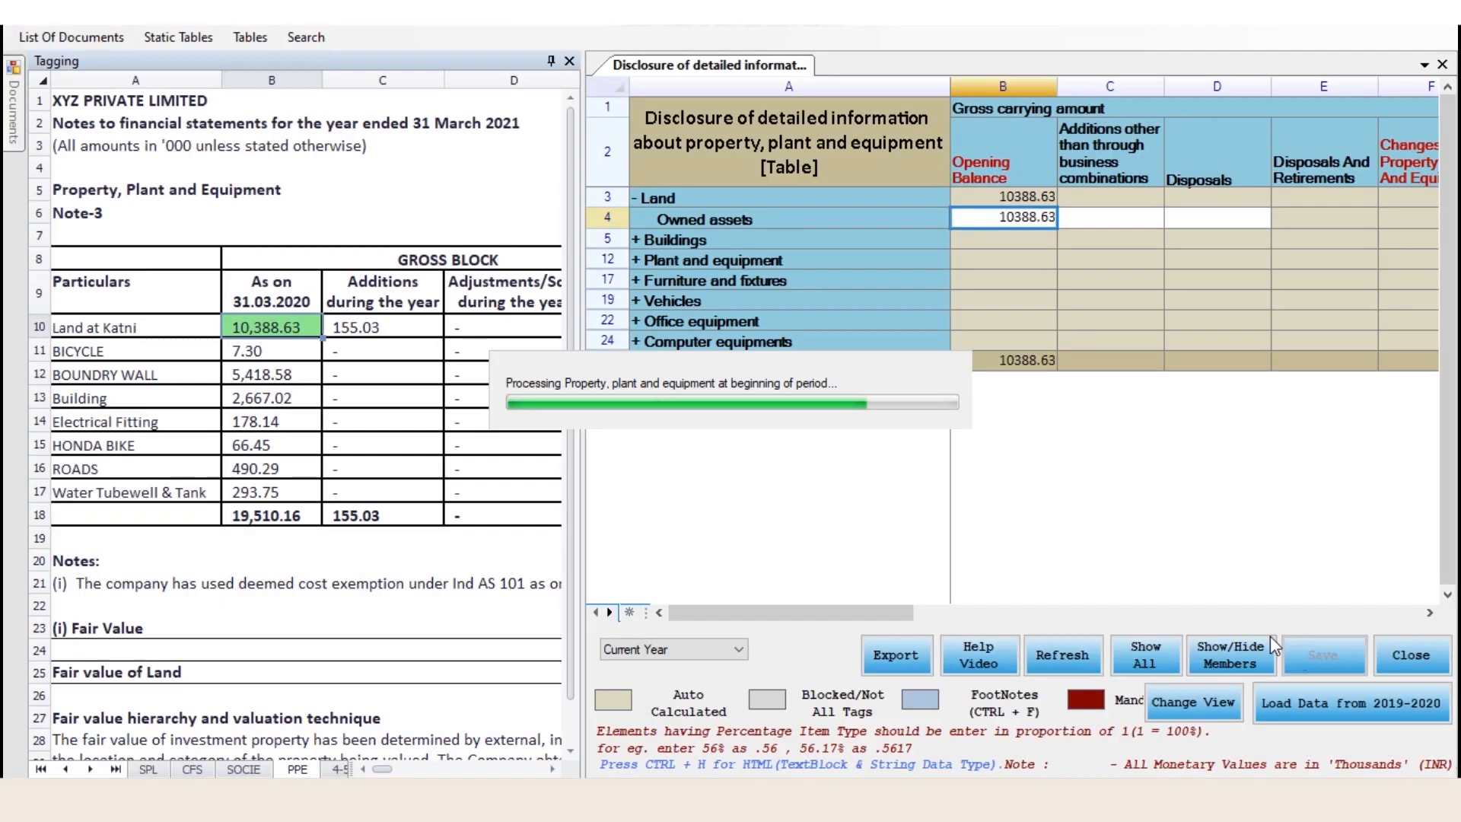
left_click(757, 463)
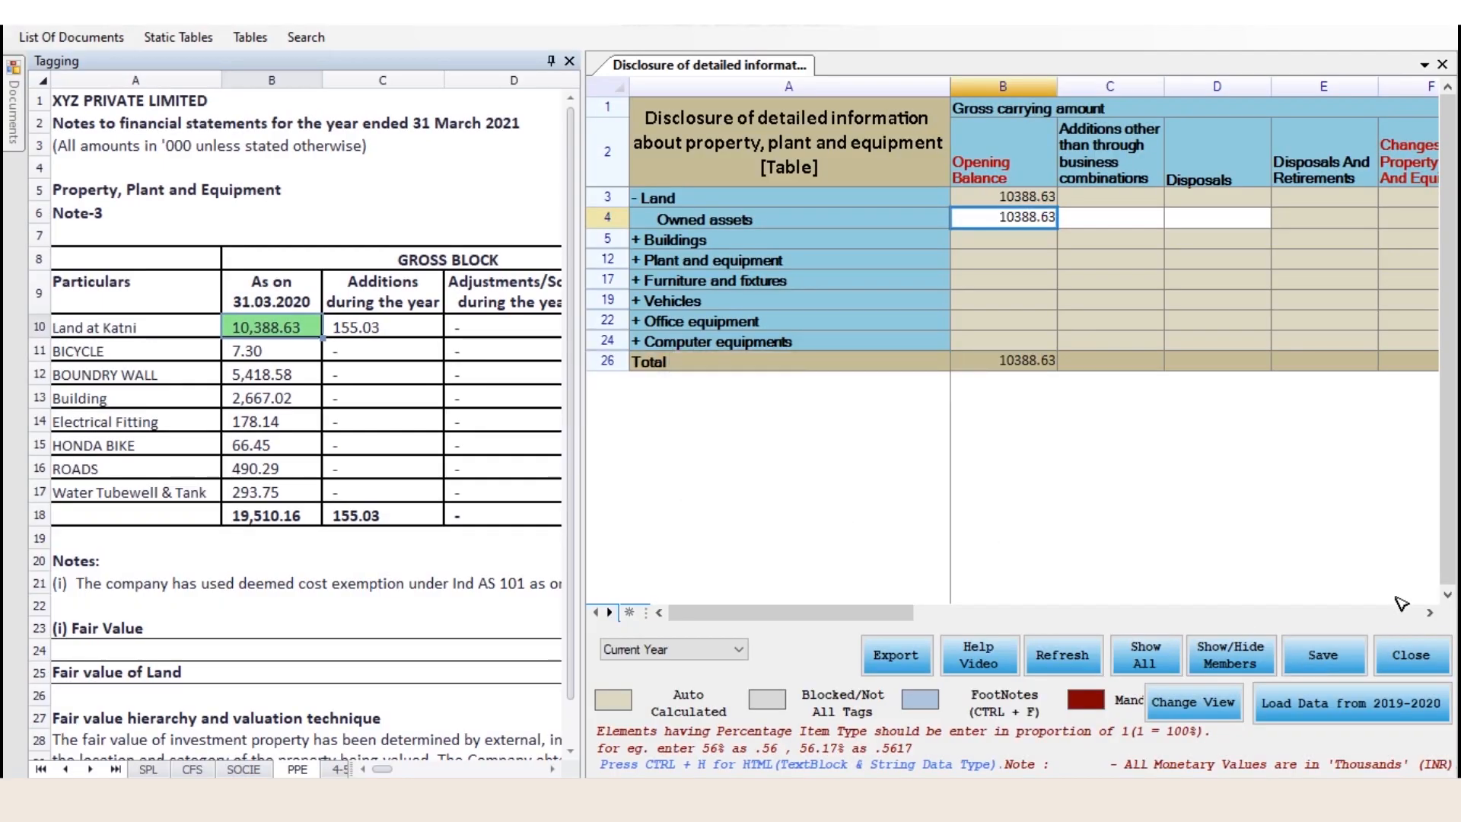
left_click(1409, 654)
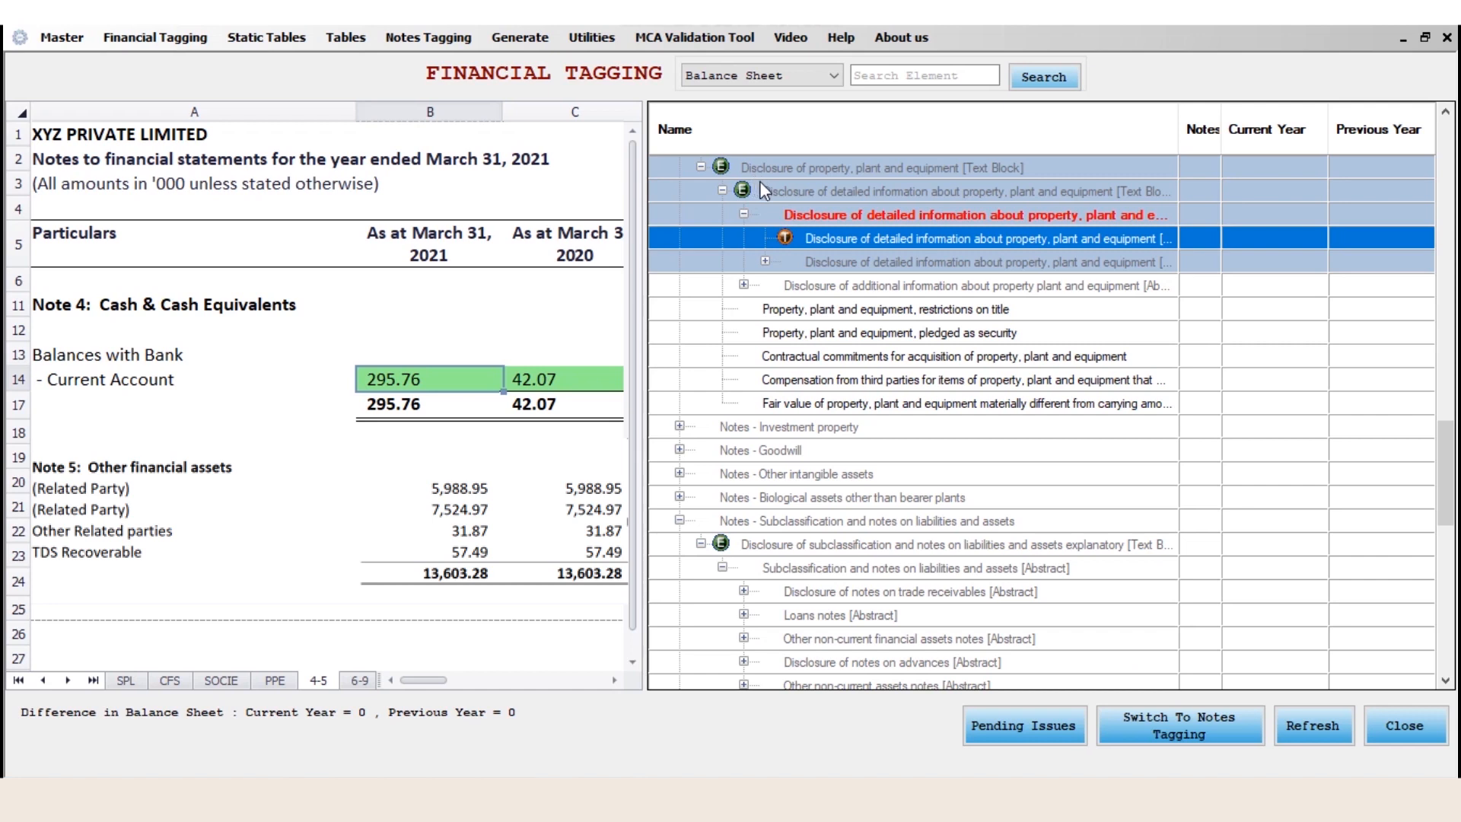
Step: Open the current-year text block for detailed property, plant and equipment information in Notes Tagging and save it
left_click(750, 186)
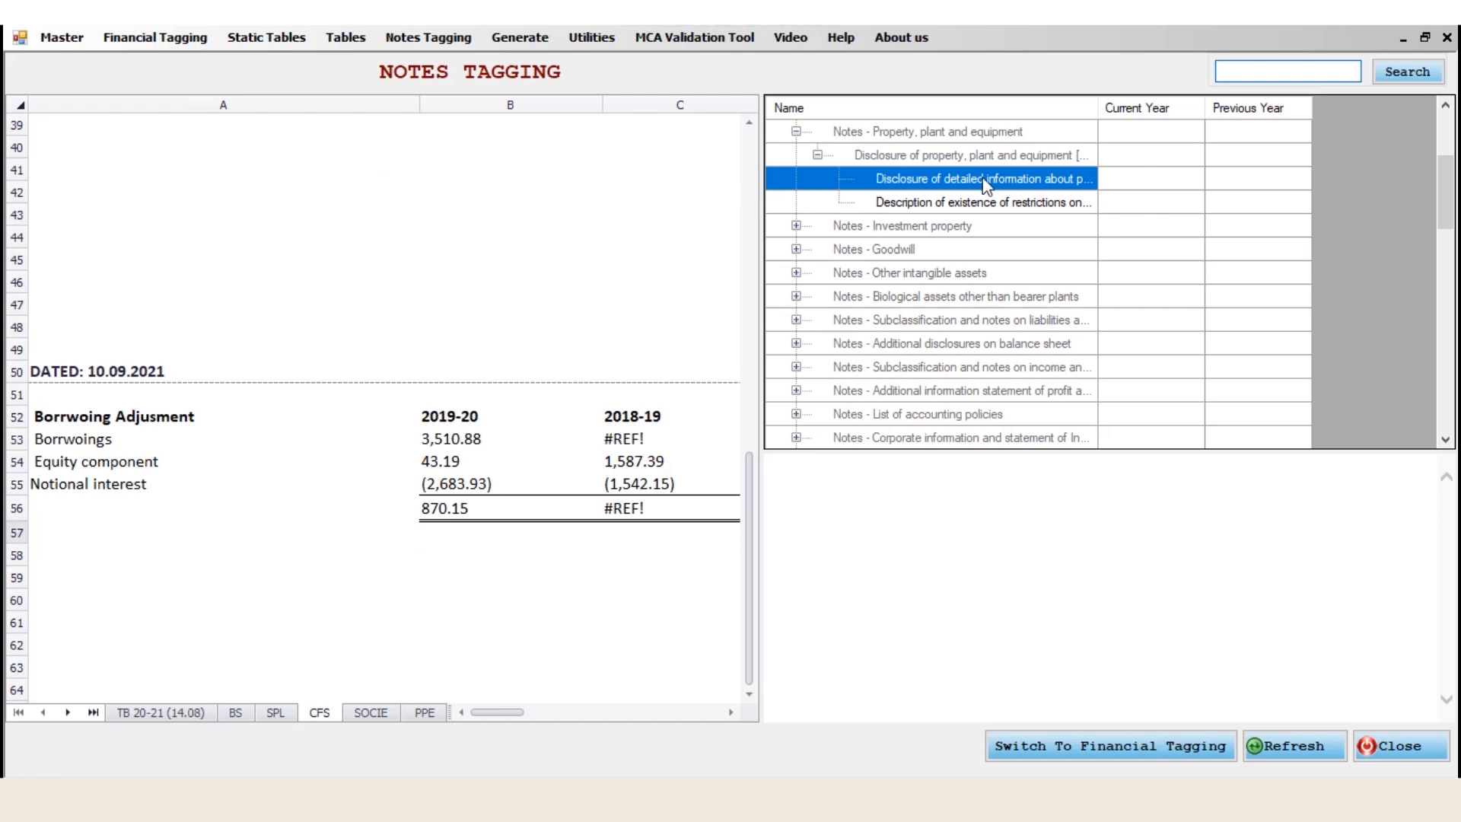
left_click(1125, 190)
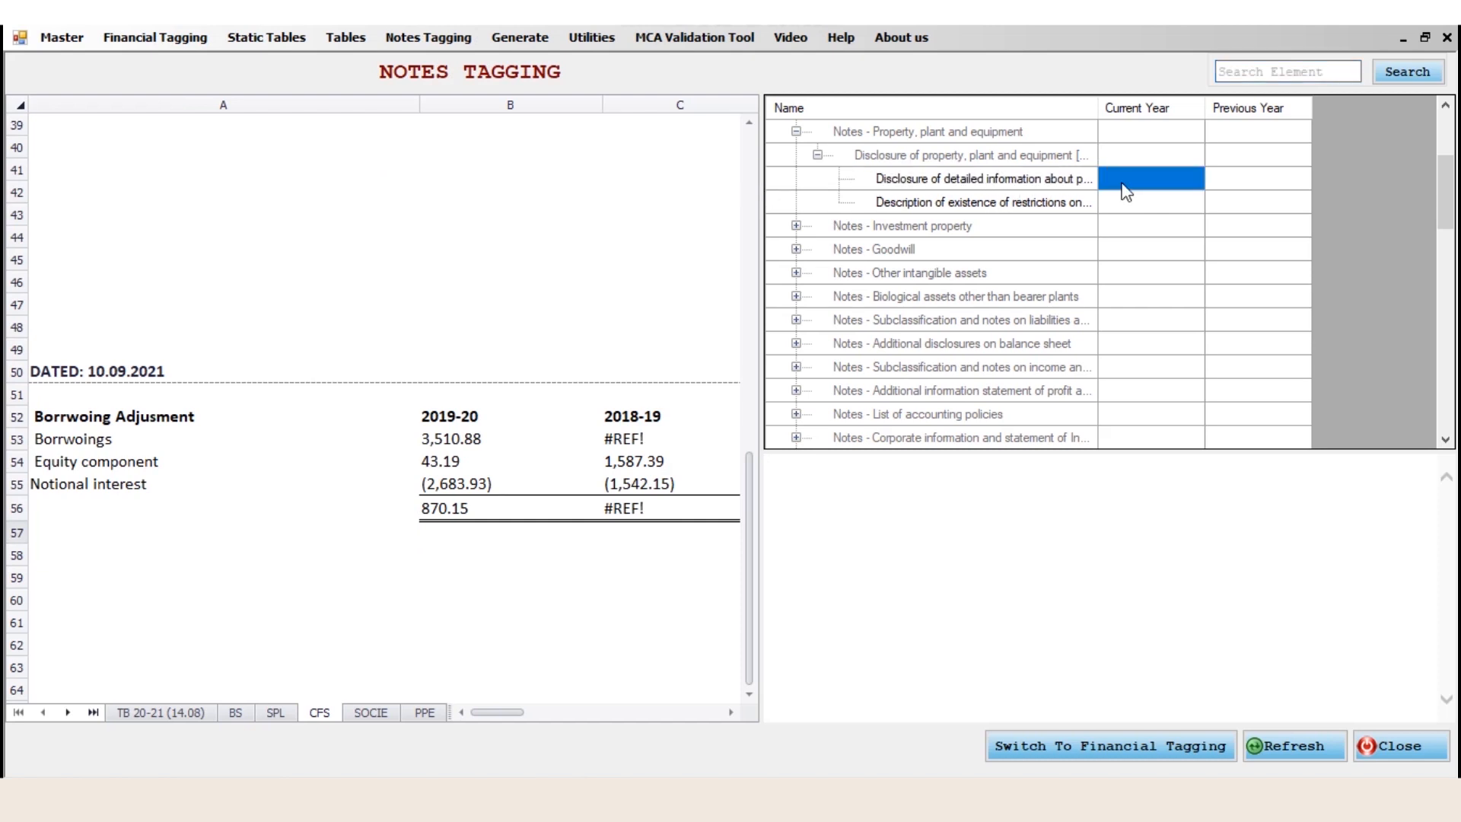
double_click(1128, 179)
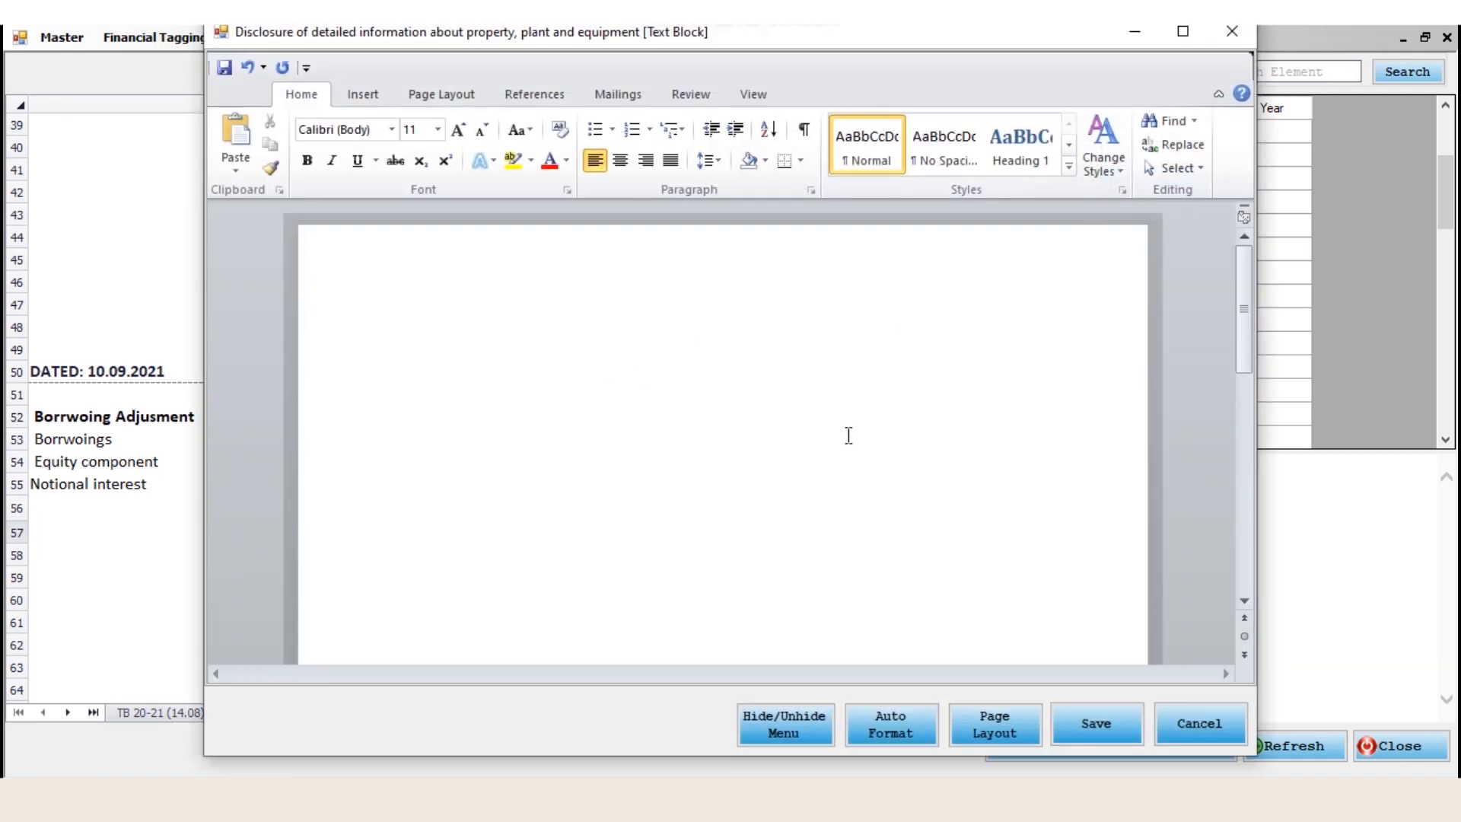
left_click(1105, 720)
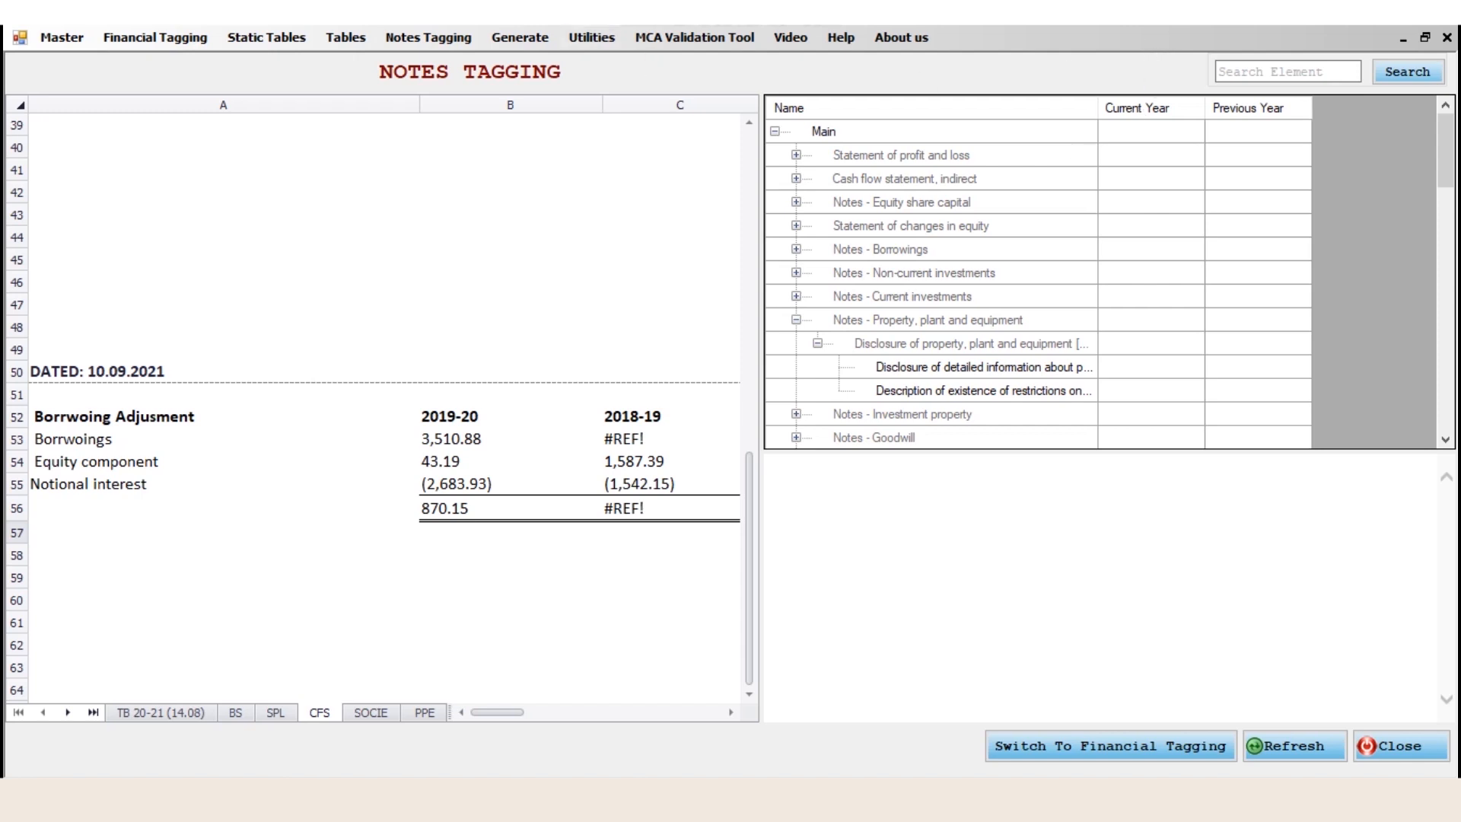
Step: Open the Other Settings covering instance document formatting and notes tagging, and save them
left_click(591, 38)
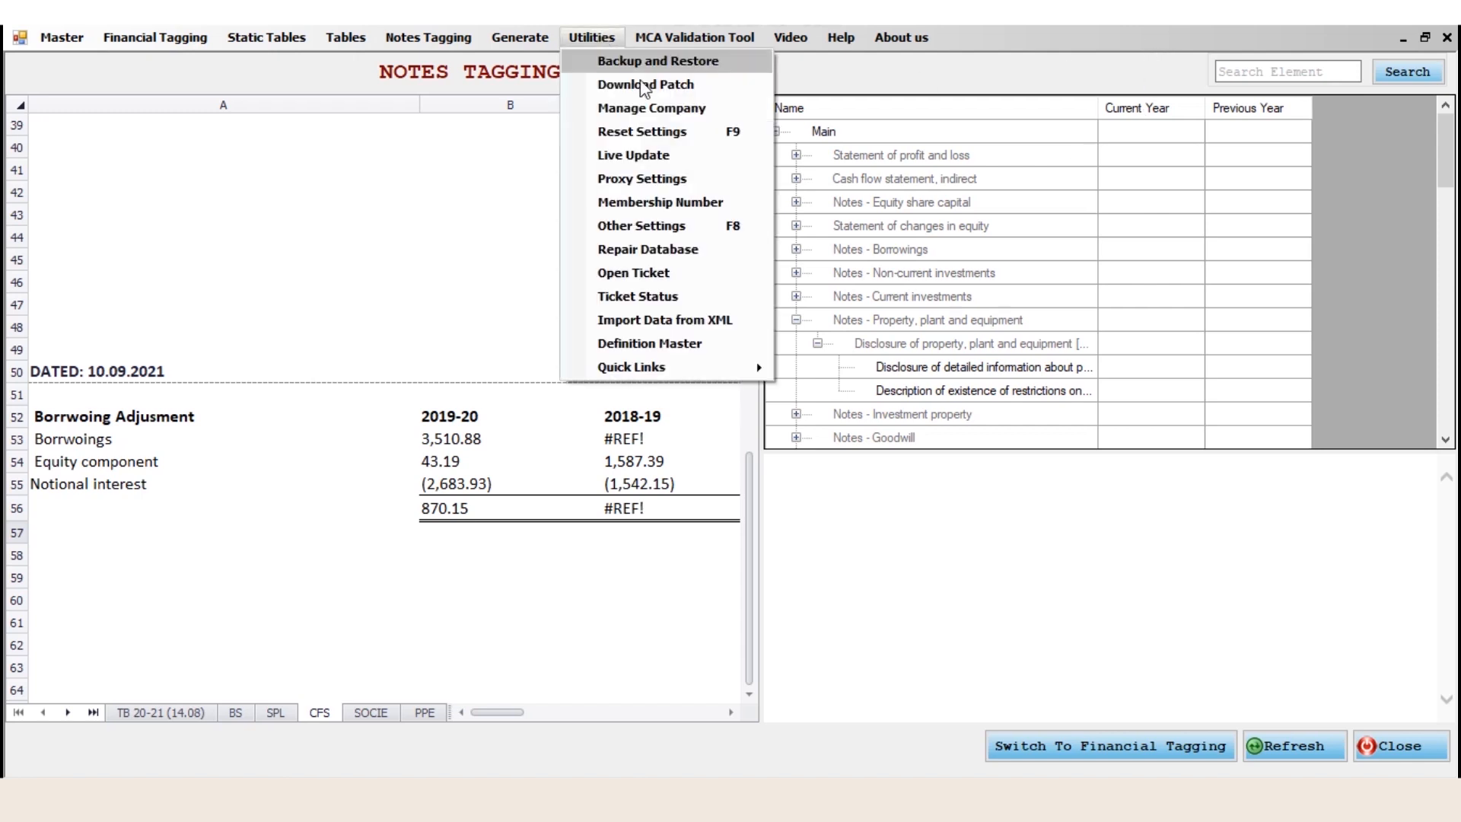
left_click(676, 227)
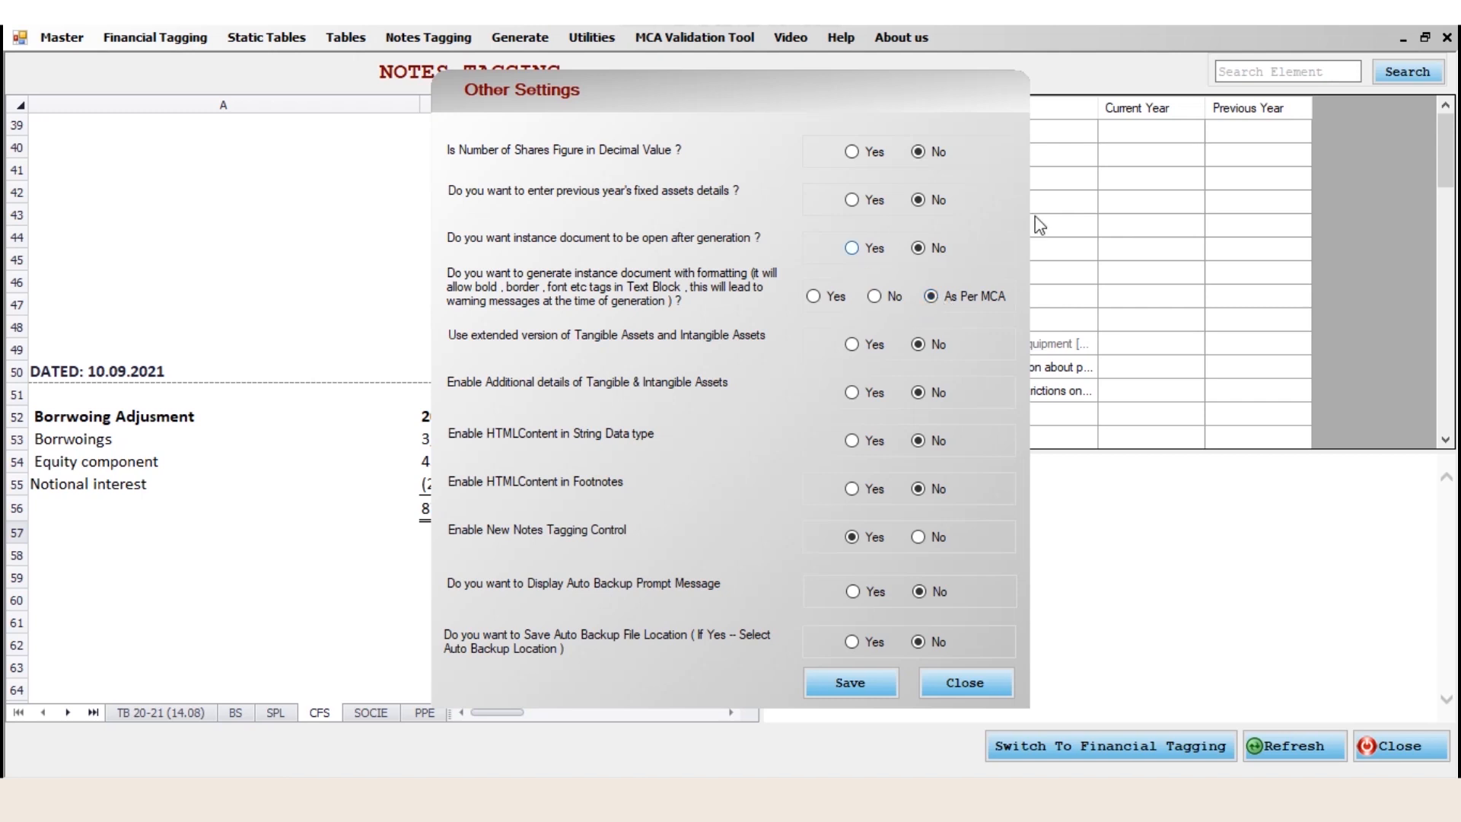
left_click(864, 678)
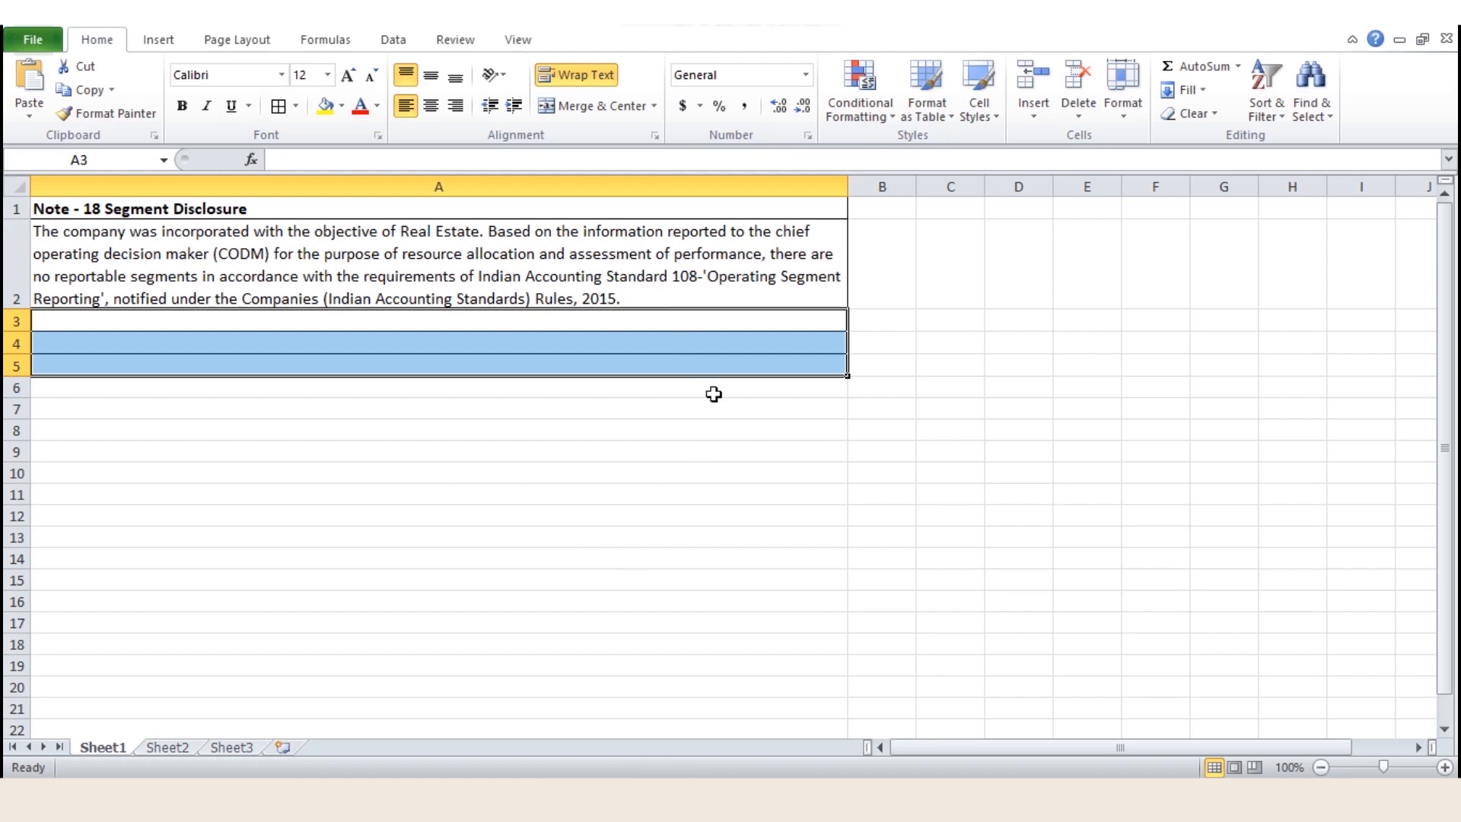
Step: Copy Note - 18 Segment Disclosure from A1:A3 and expand Notes - Operating segments to the entity's operating segments disclosure
left_click_drag(654, 215, 632, 317)
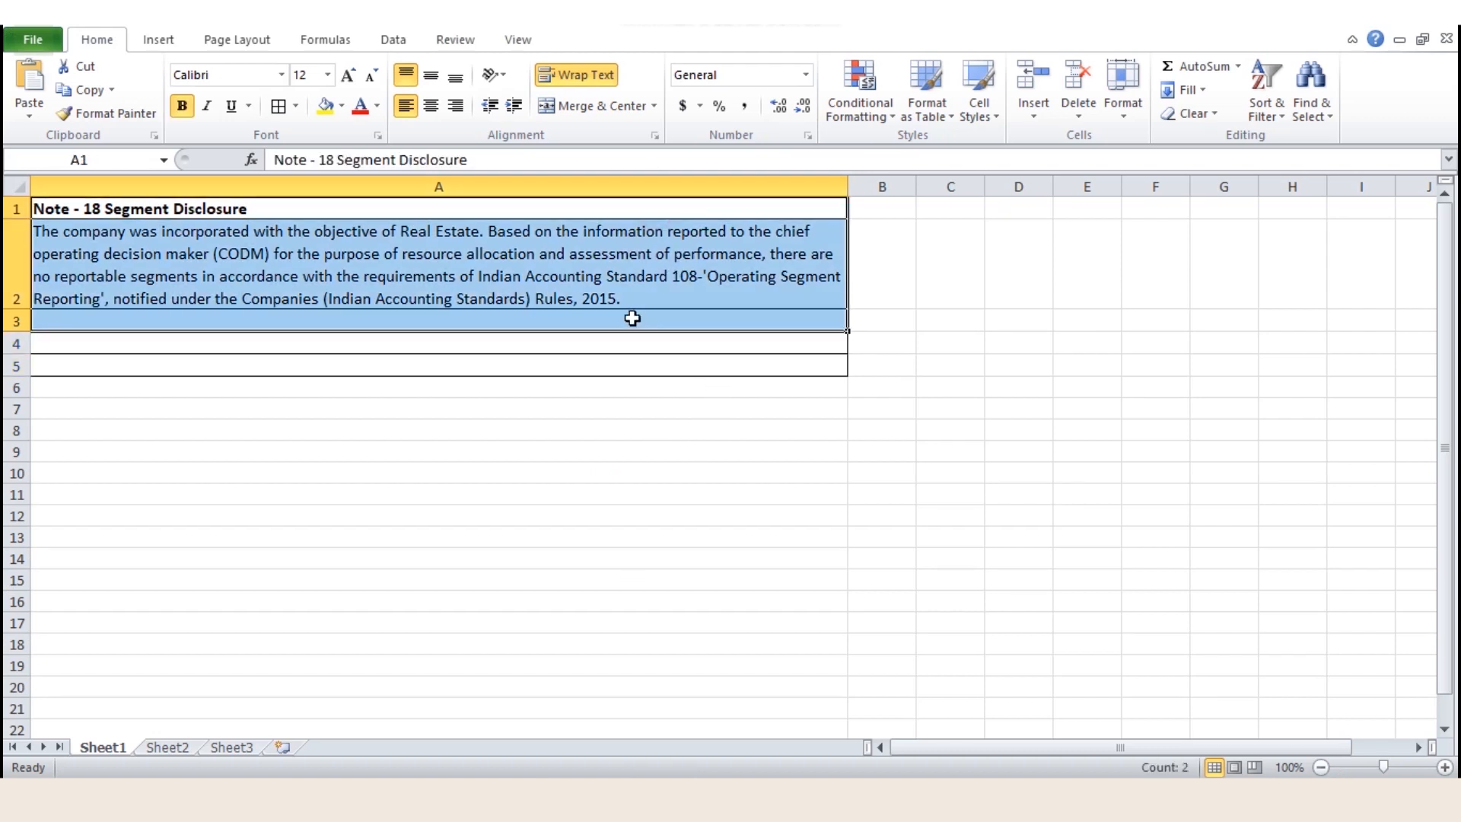
key("ctrl+c")
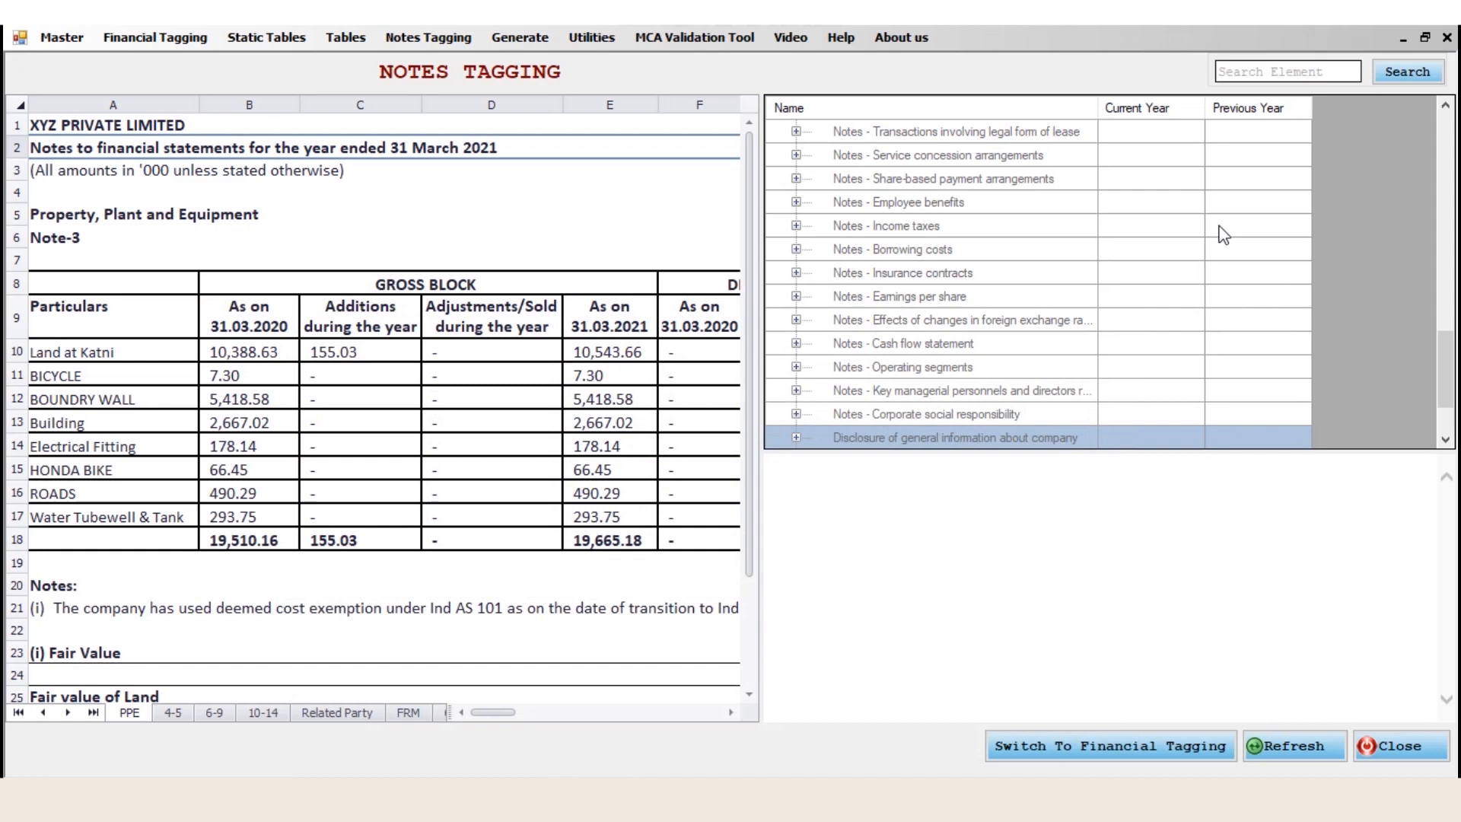
left_click(981, 391)
scroll(980, 395, "down", 2)
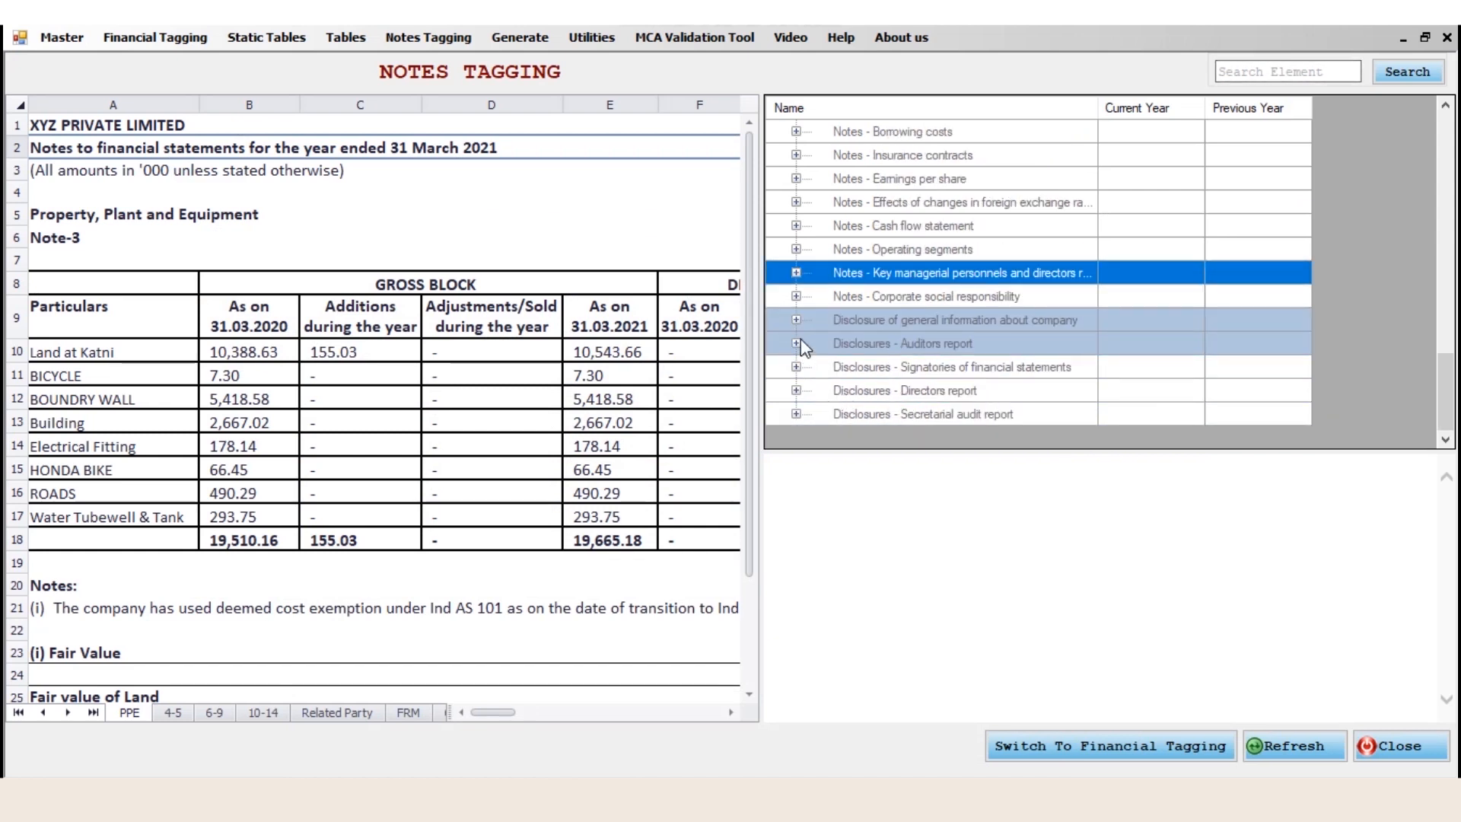
left_click(795, 249)
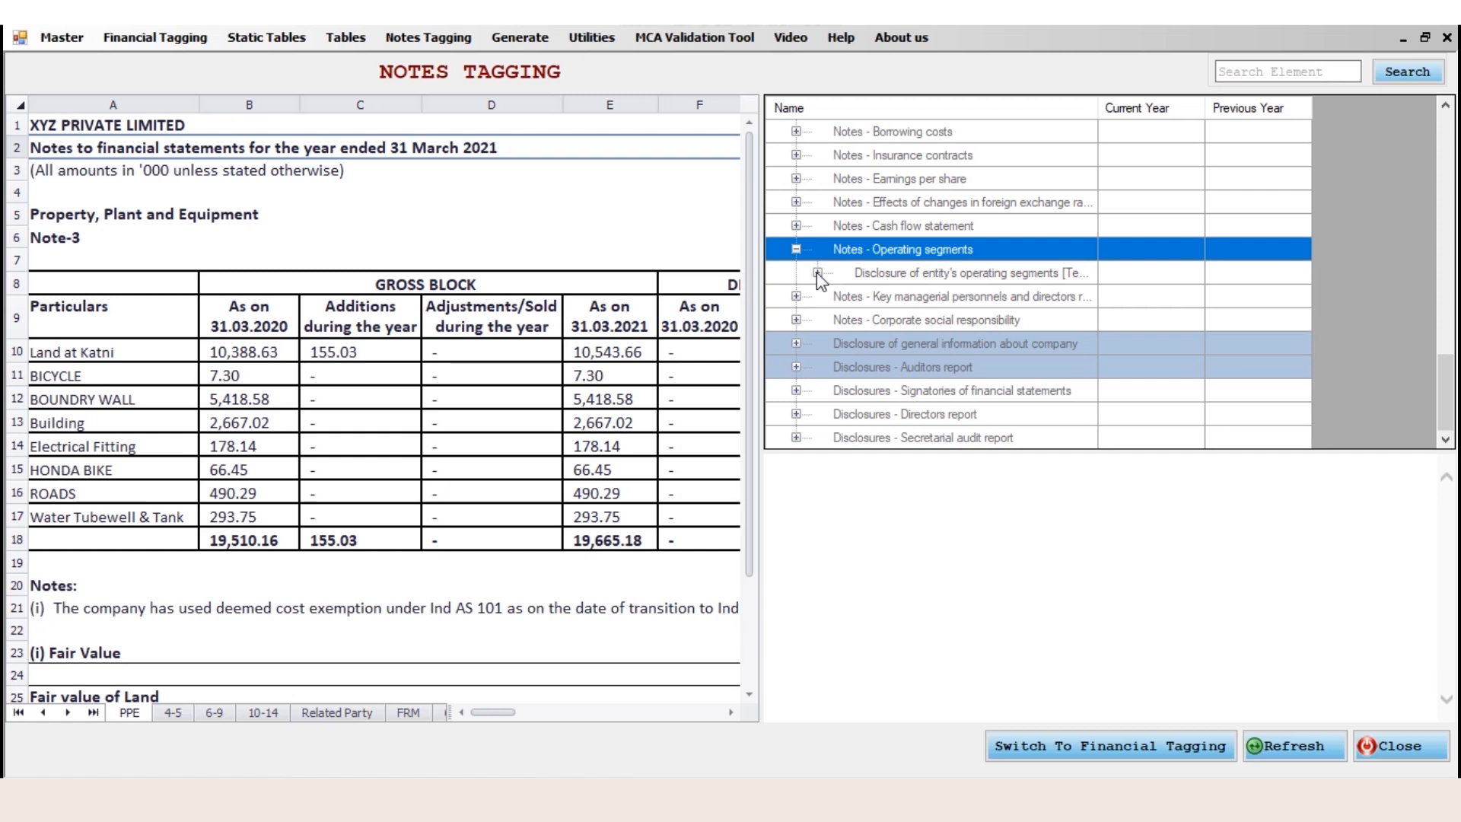
left_click(817, 272)
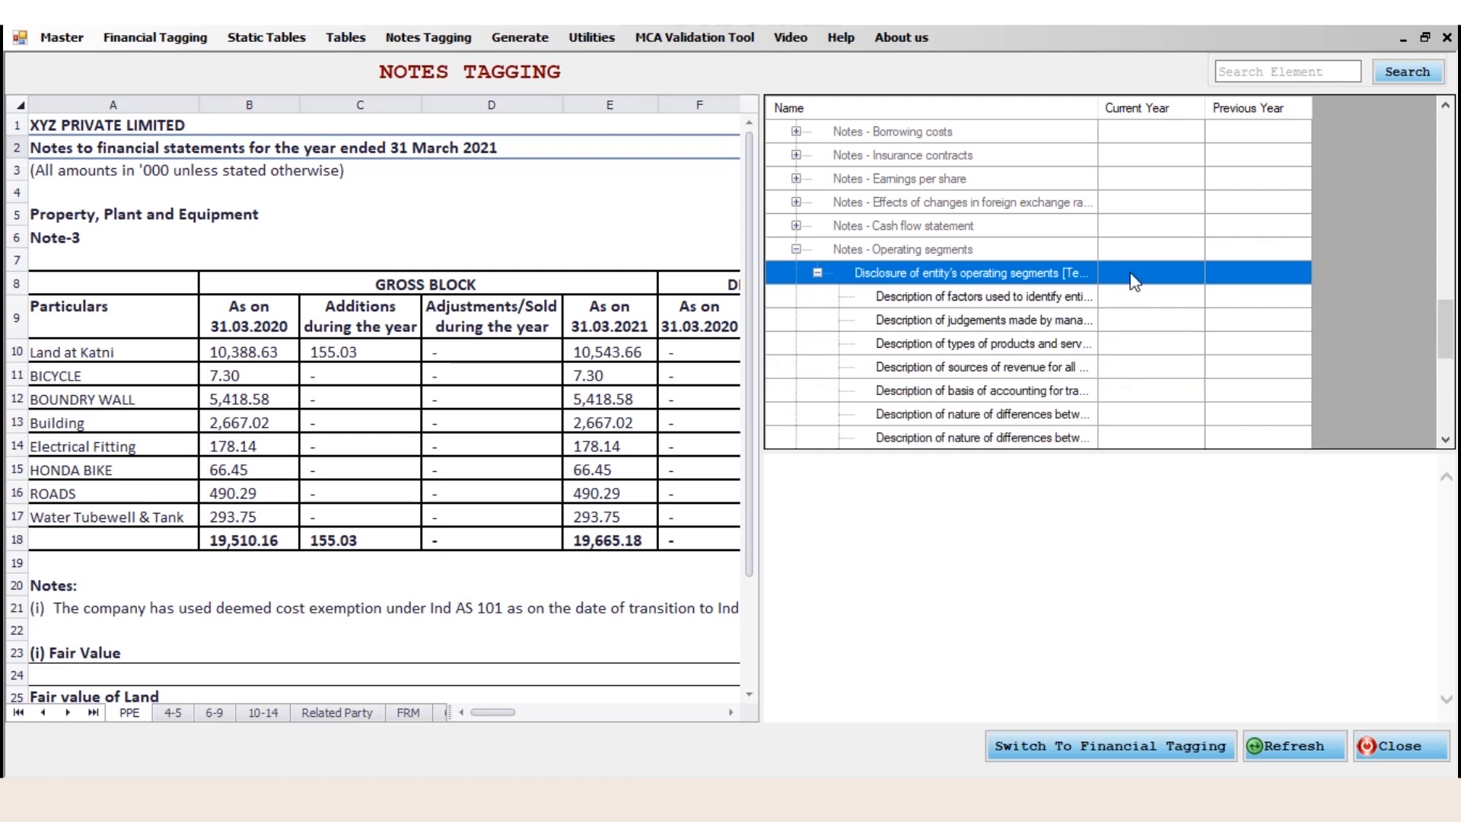
Step: Paste the copied note as the current-year operating segments text block, auto-format it, save it and collapse Notes - Operating segments
double_click(1135, 282)
key("ctrl+v")
left_click(902, 720)
left_click(1105, 724)
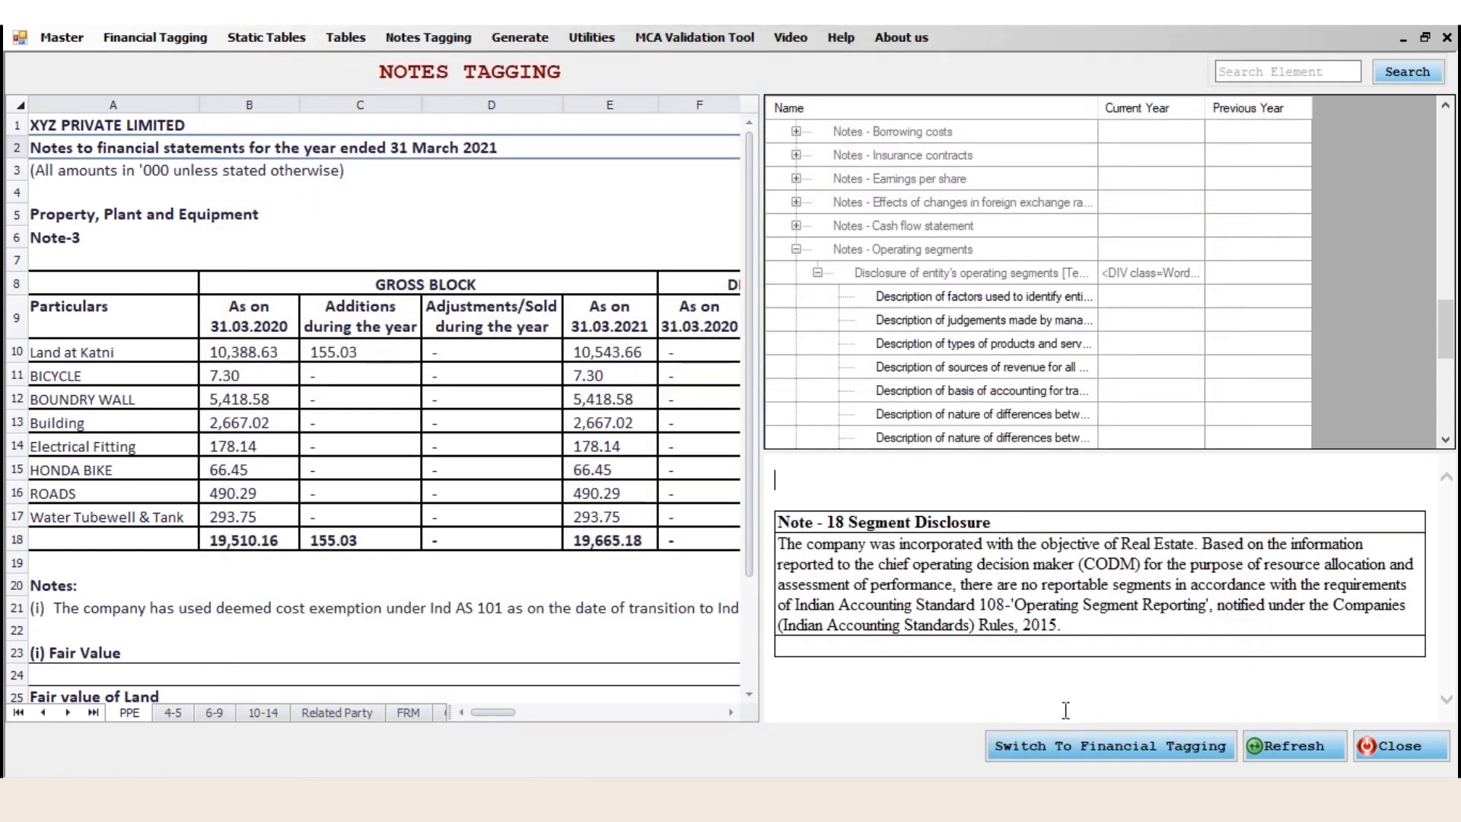
left_click(797, 249)
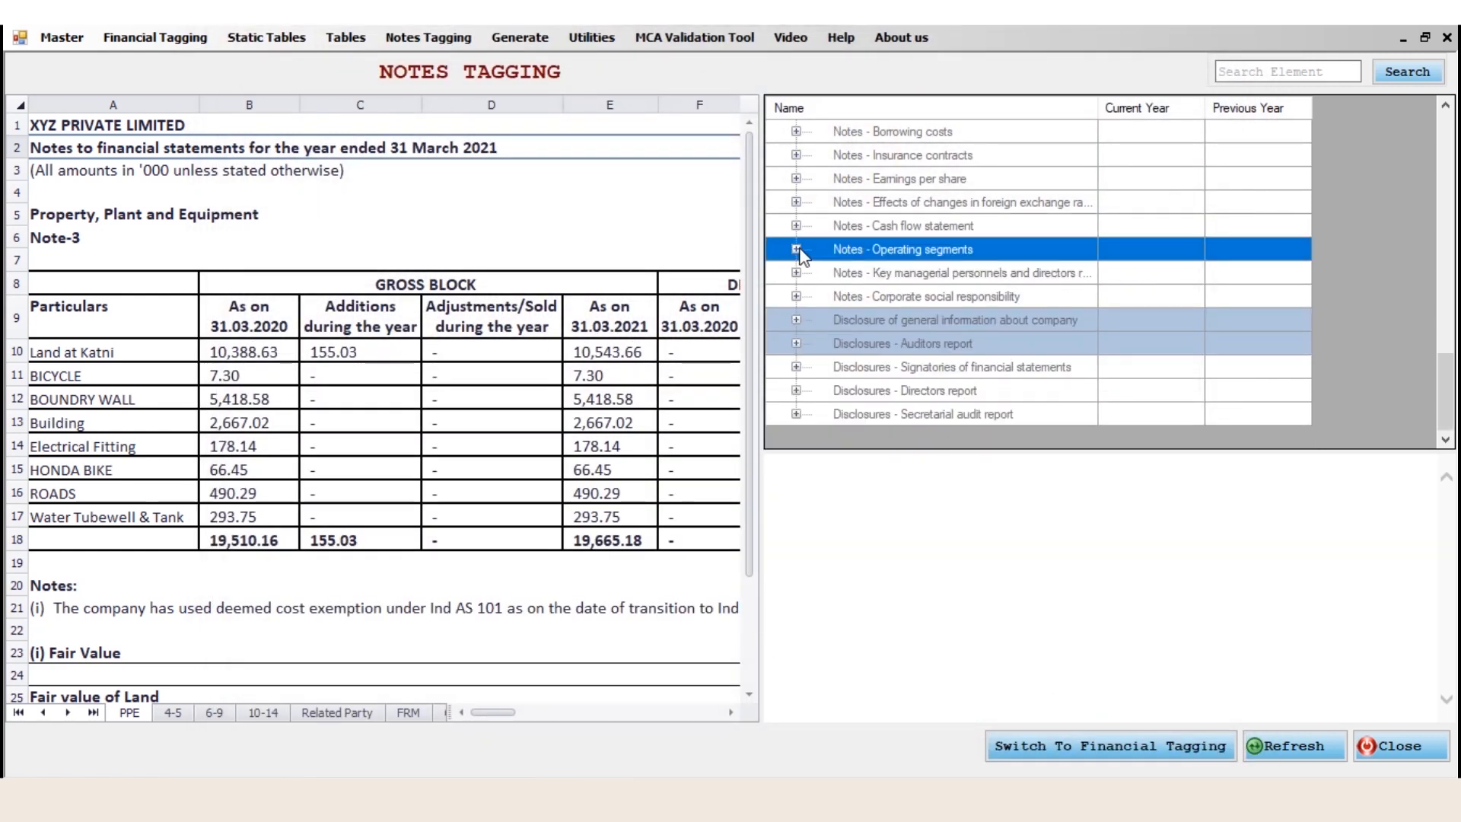